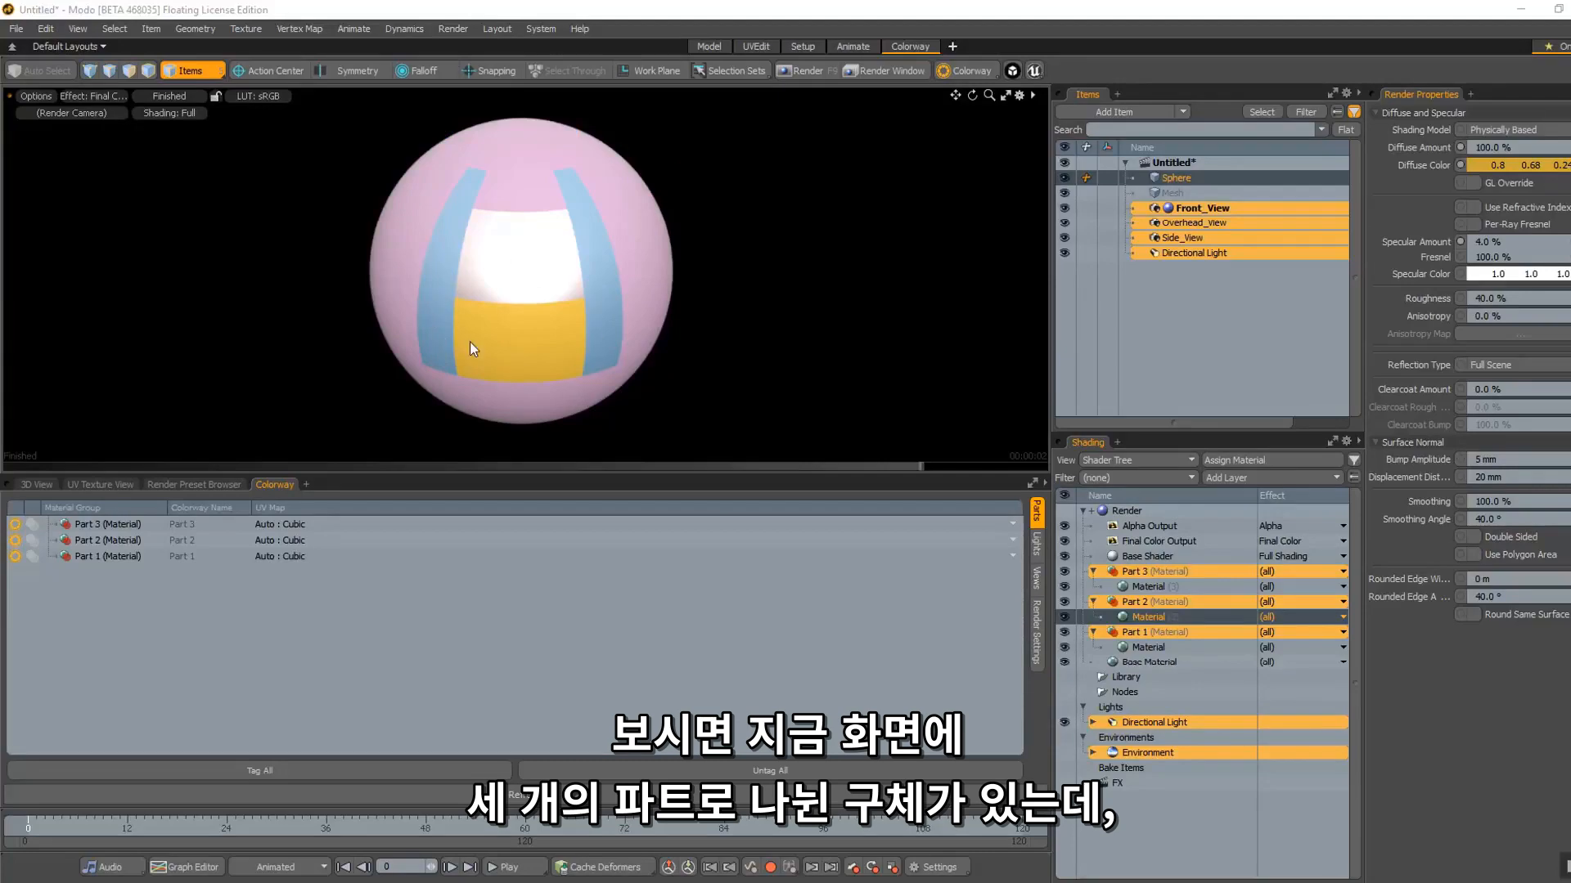
# Review the tagged lights, camera views and parts listed for the Colorway export
pyautogui.click(1036, 543)
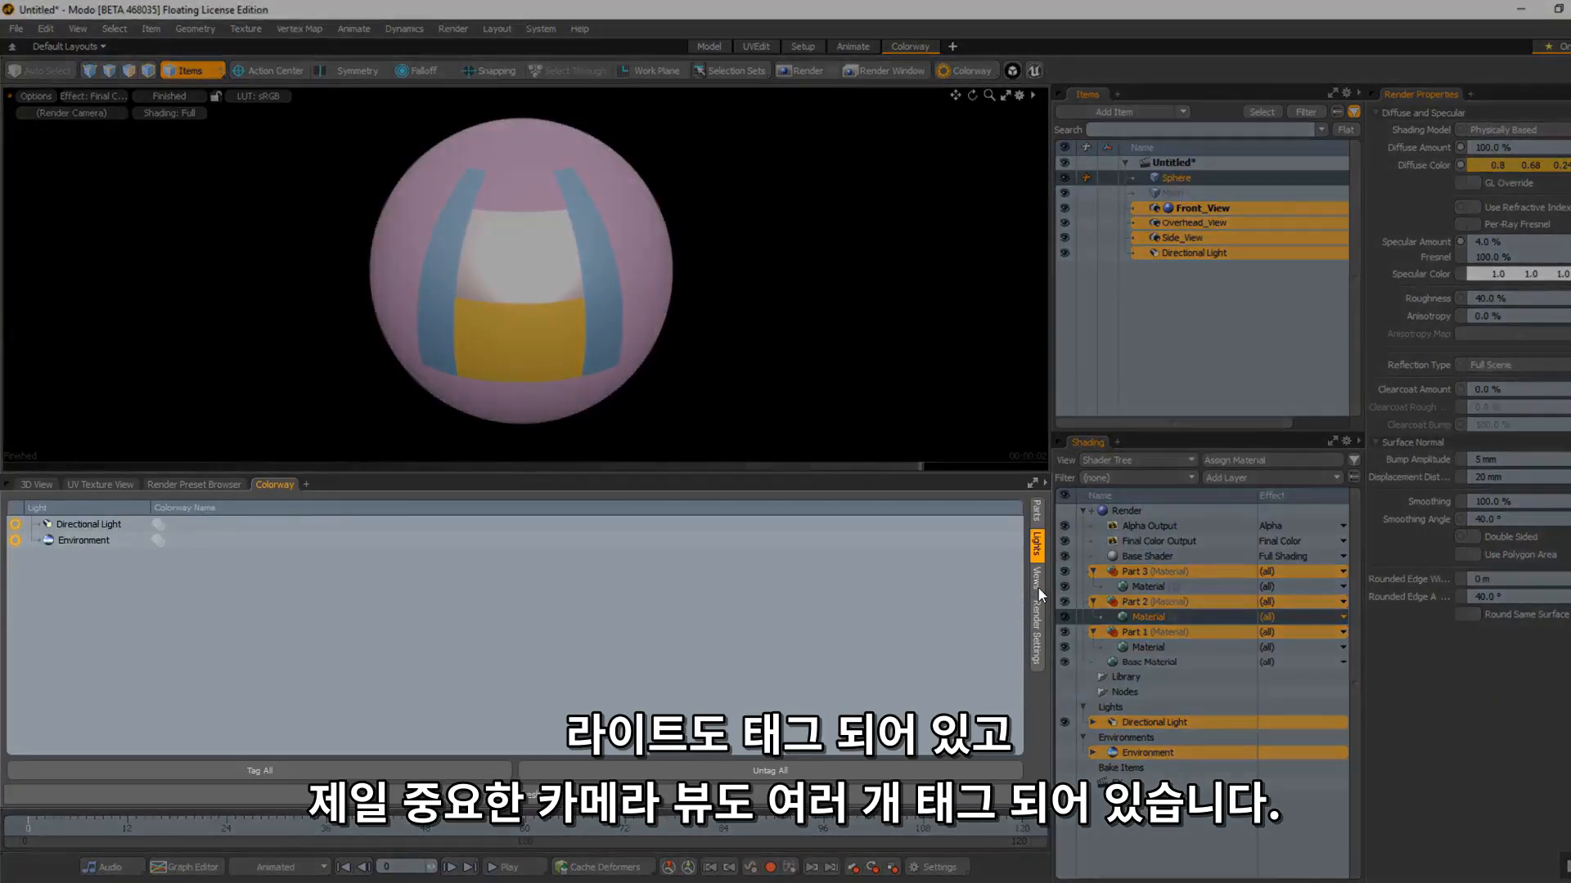
pyautogui.click(1038, 585)
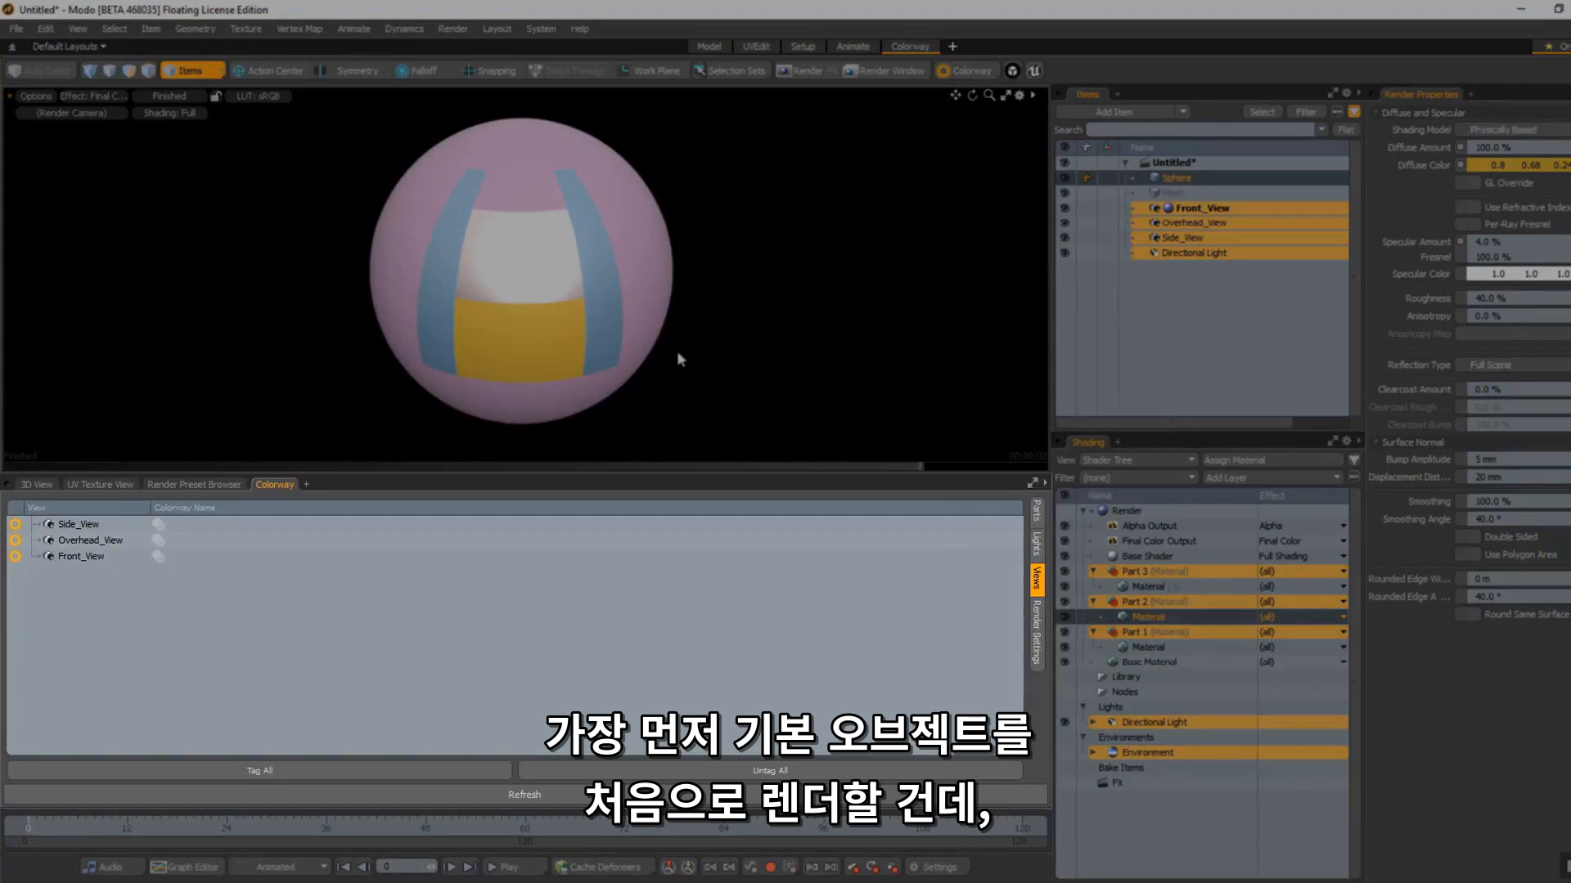
pyautogui.click(1036, 511)
# Start rendering the Colorway asset from the render settings and browse through the Learning folder for a save location
pyautogui.click(1036, 634)
pyautogui.click(513, 787)
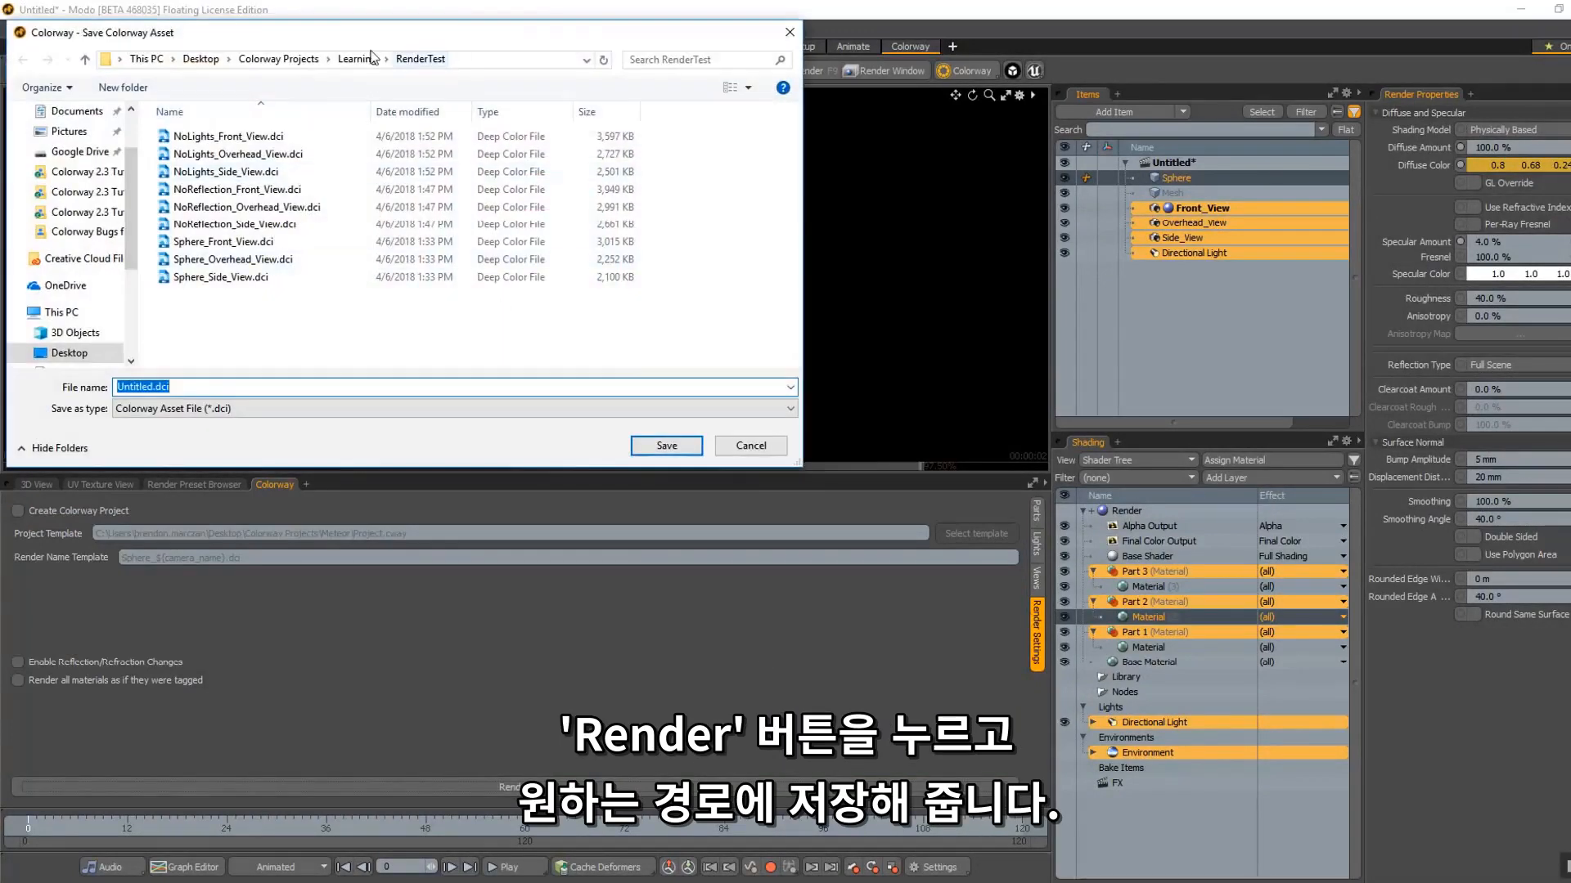
pyautogui.click(364, 59)
pyautogui.doubleClick(385, 162)
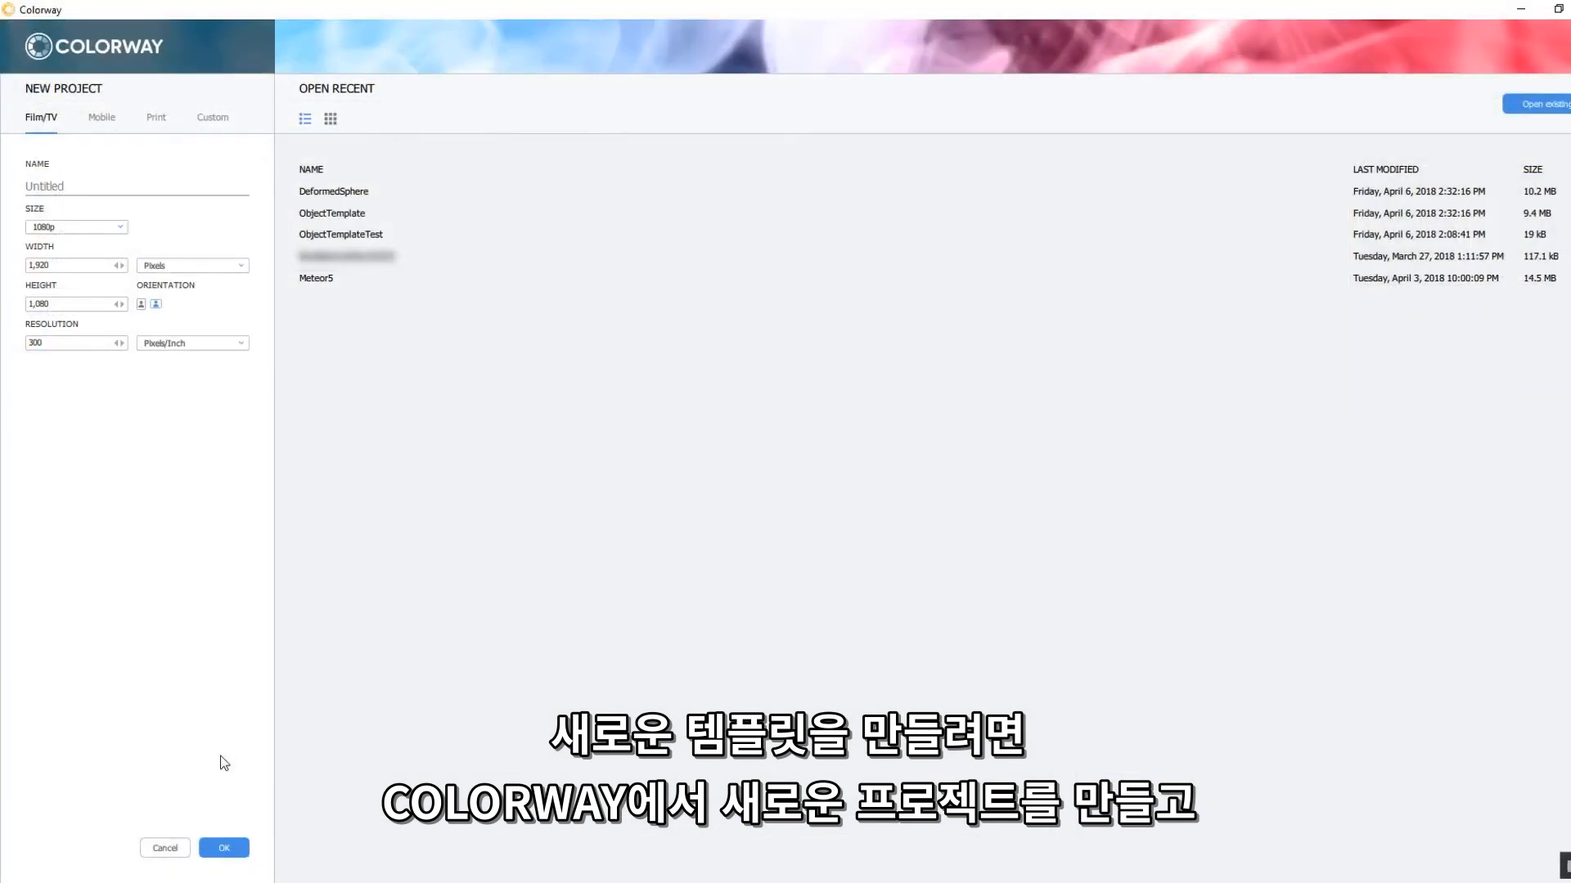
# In Colorway, create a new 1080p Film/TV project and save it as ObjectTemplate in the Learn folder
pyautogui.click(224, 847)
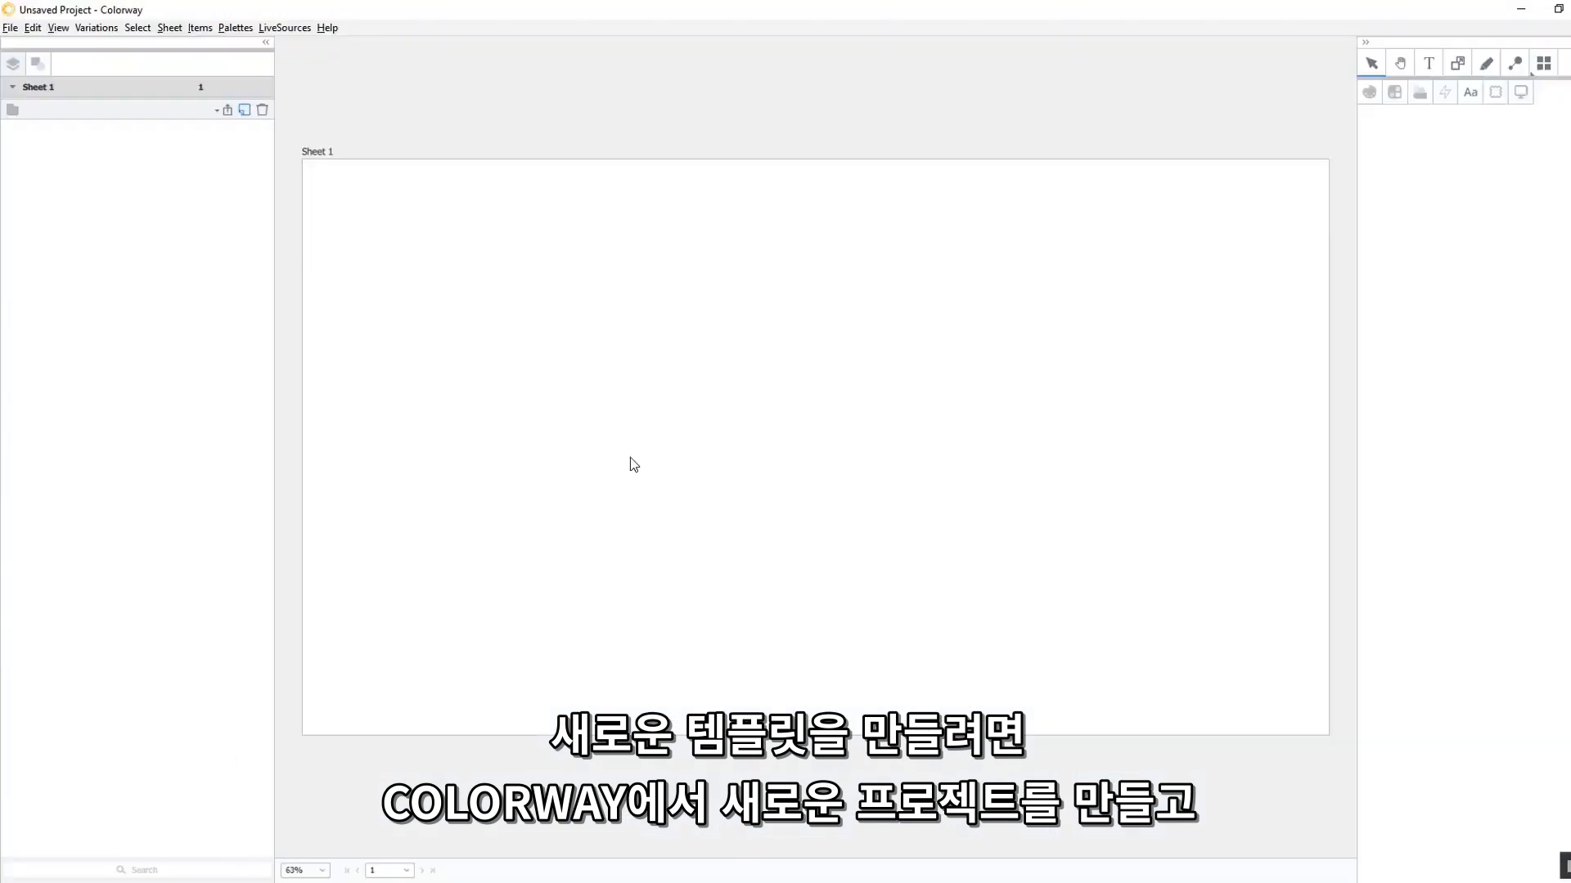
pyautogui.click(17, 32)
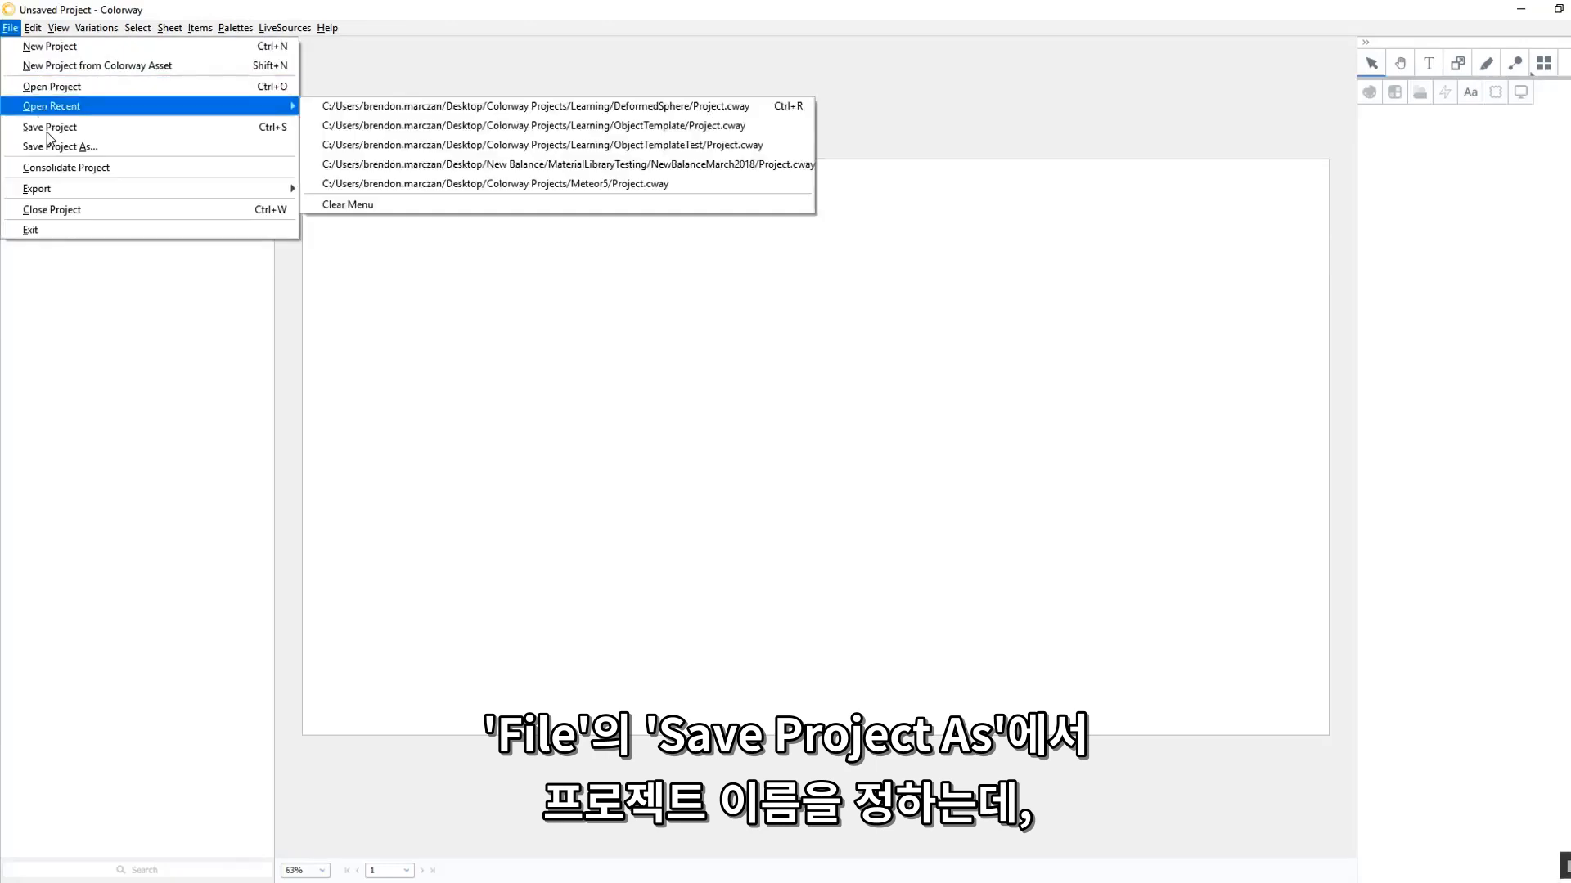
pyautogui.click(49, 148)
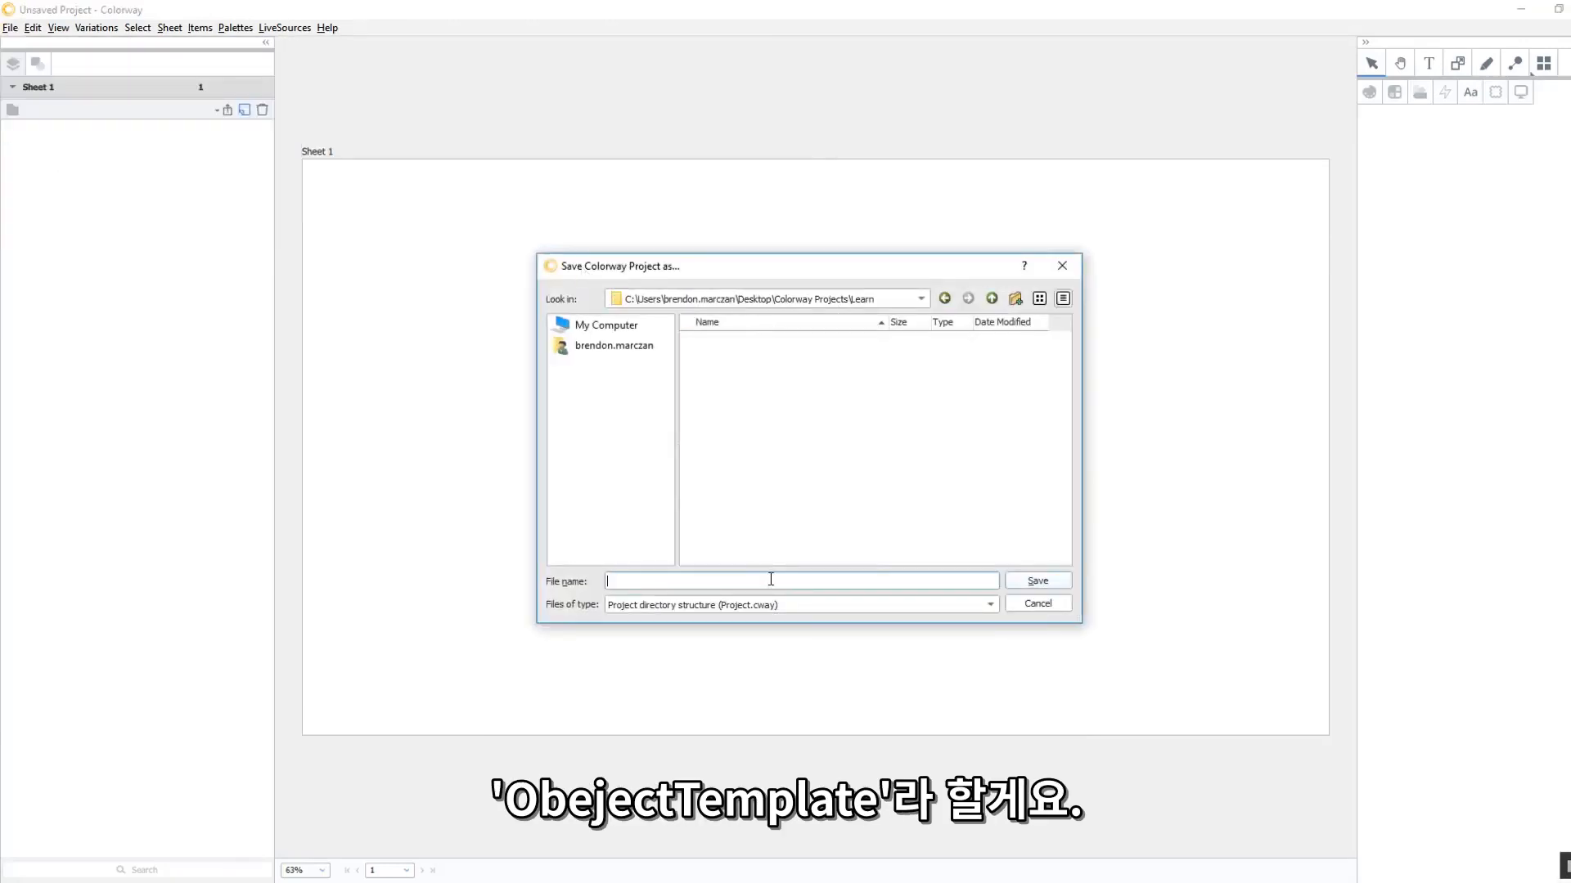
pyautogui.write('OB')
pyautogui.write('bjectTemplate')
pyautogui.click(1029, 581)
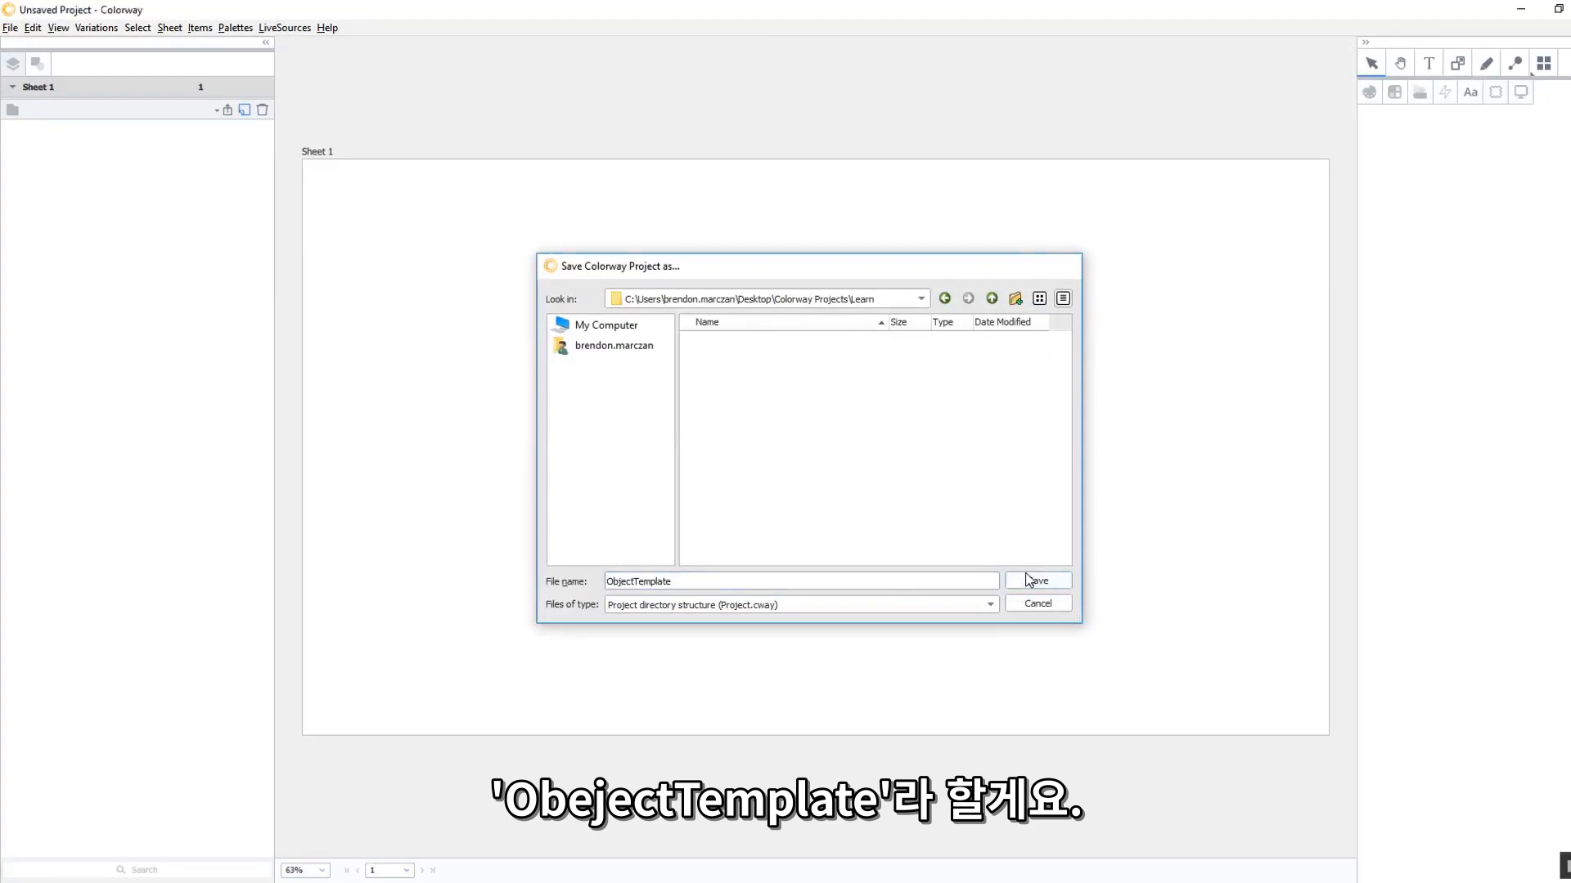
# Close the ObjectTemplate project without saving the current workspace
pyautogui.click(10, 28)
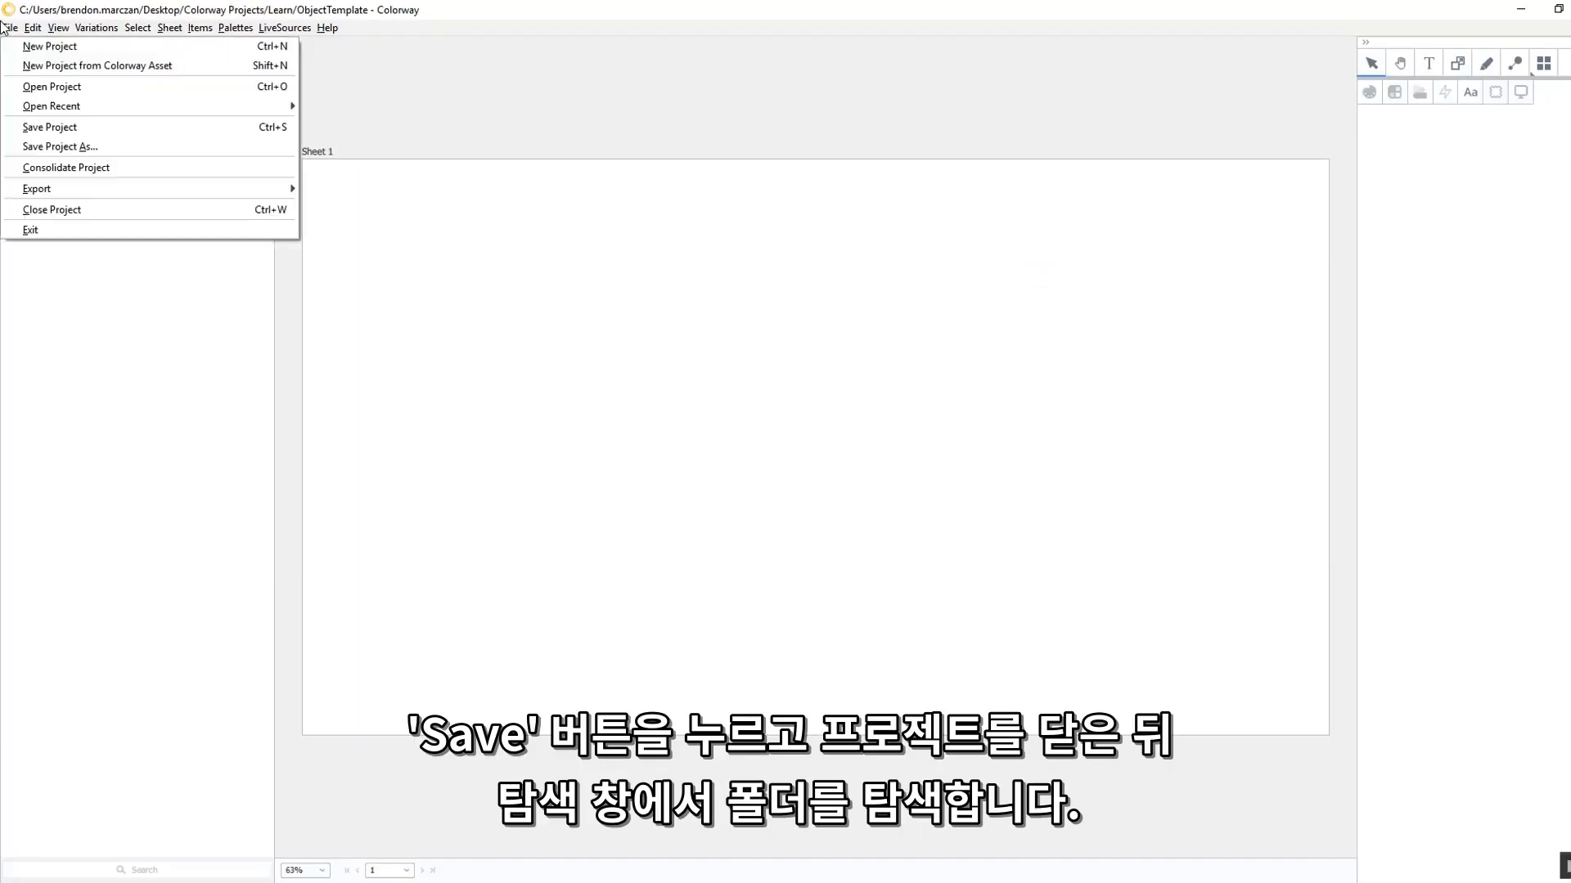
pyautogui.click(67, 212)
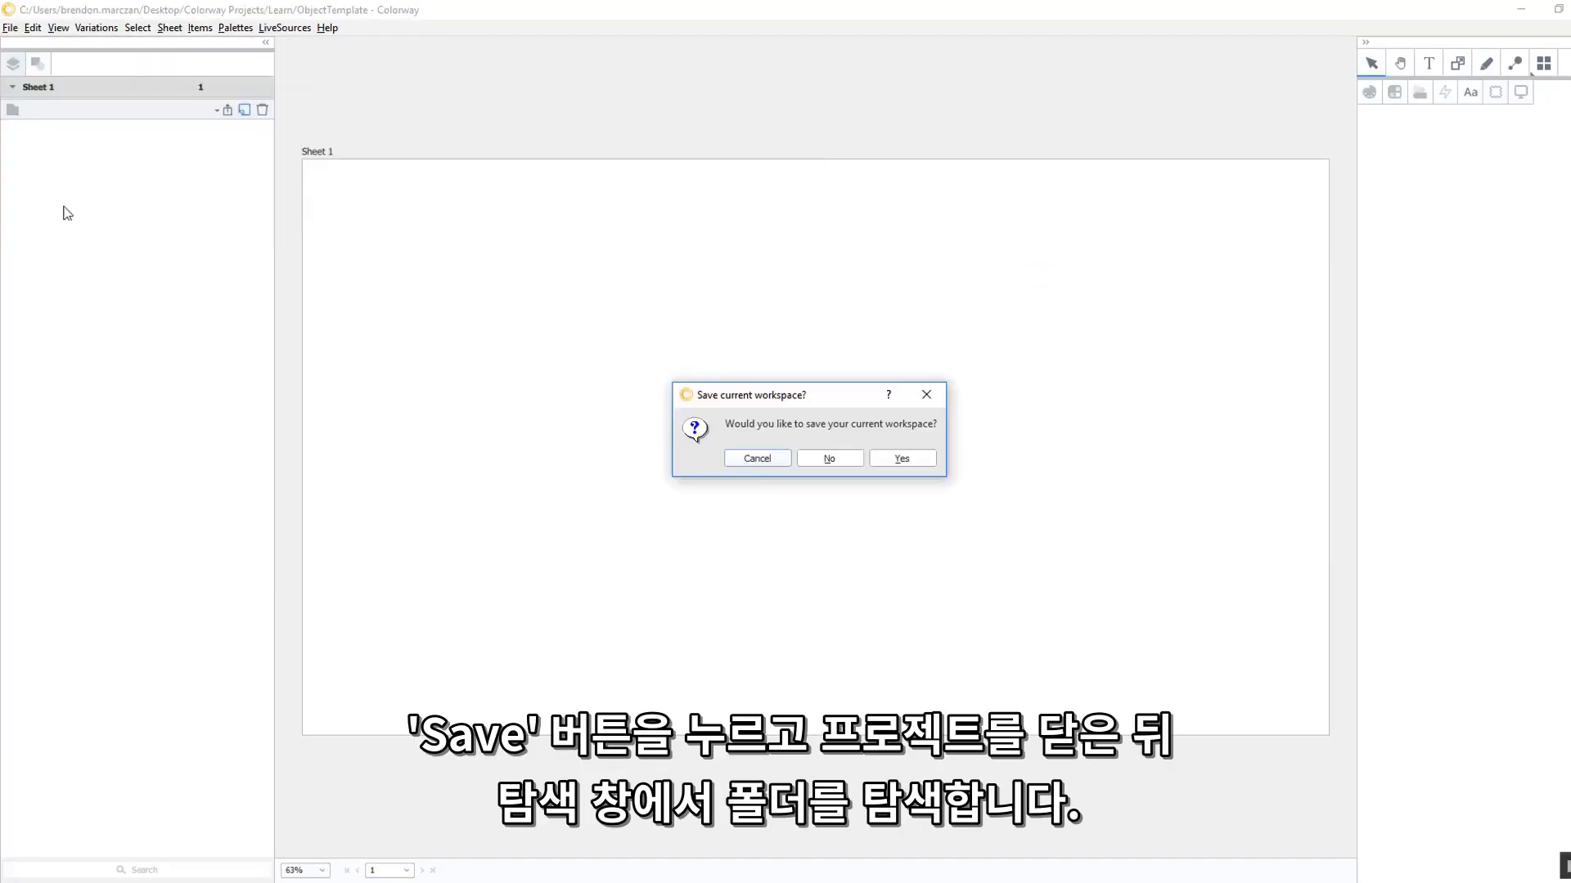
pyautogui.click(842, 458)
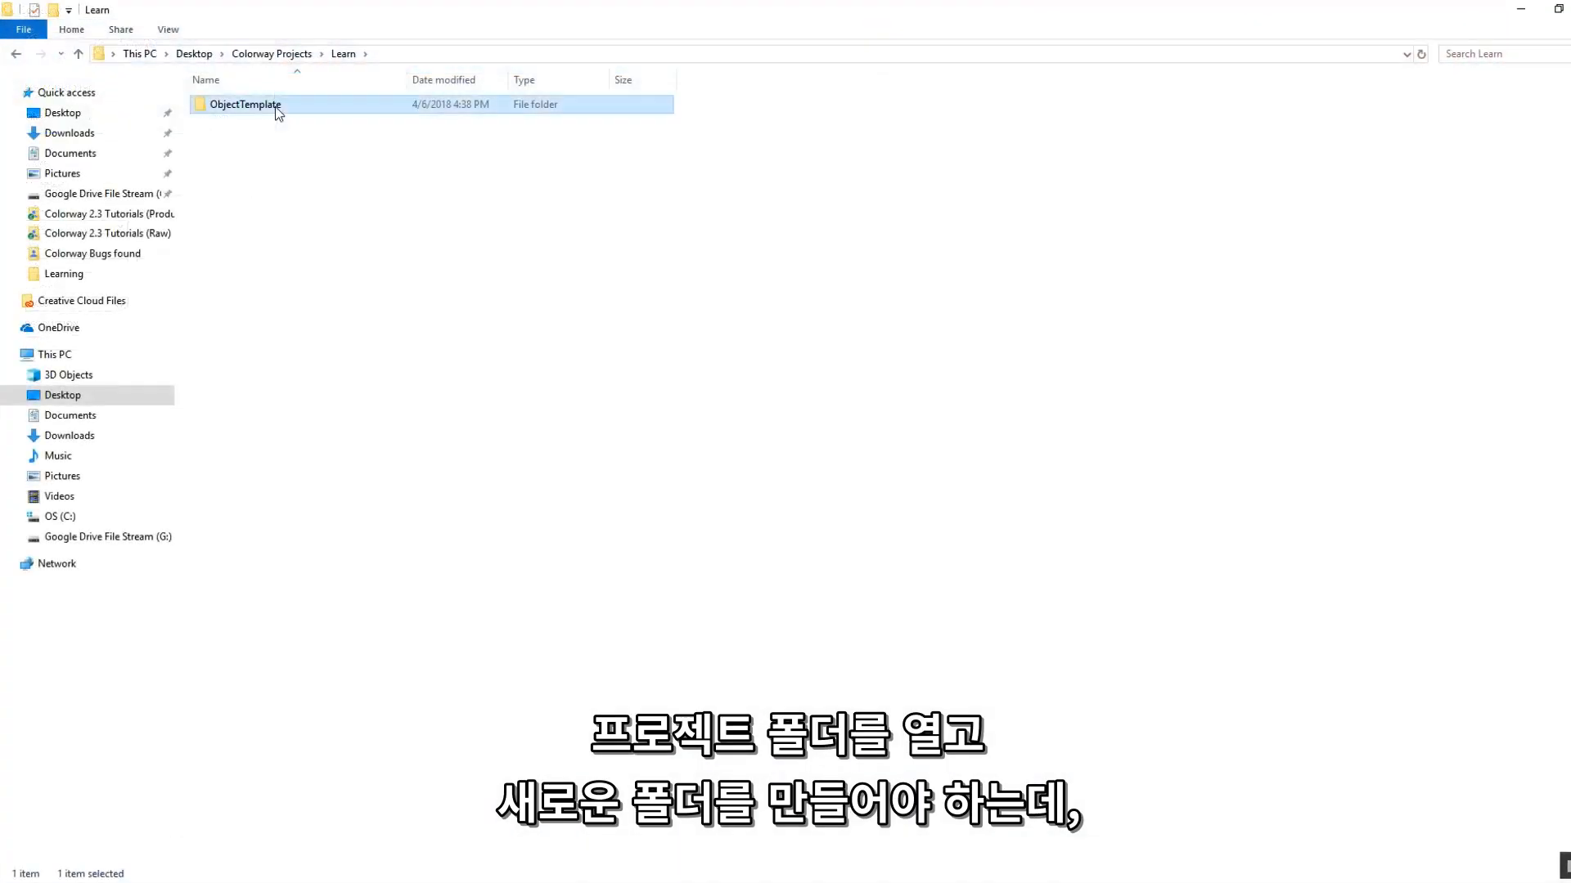
# In File Explorer, open the ObjectTemplate project folder and create a folder named GeneratedFiles in it
pyautogui.doubleClick(274, 107)
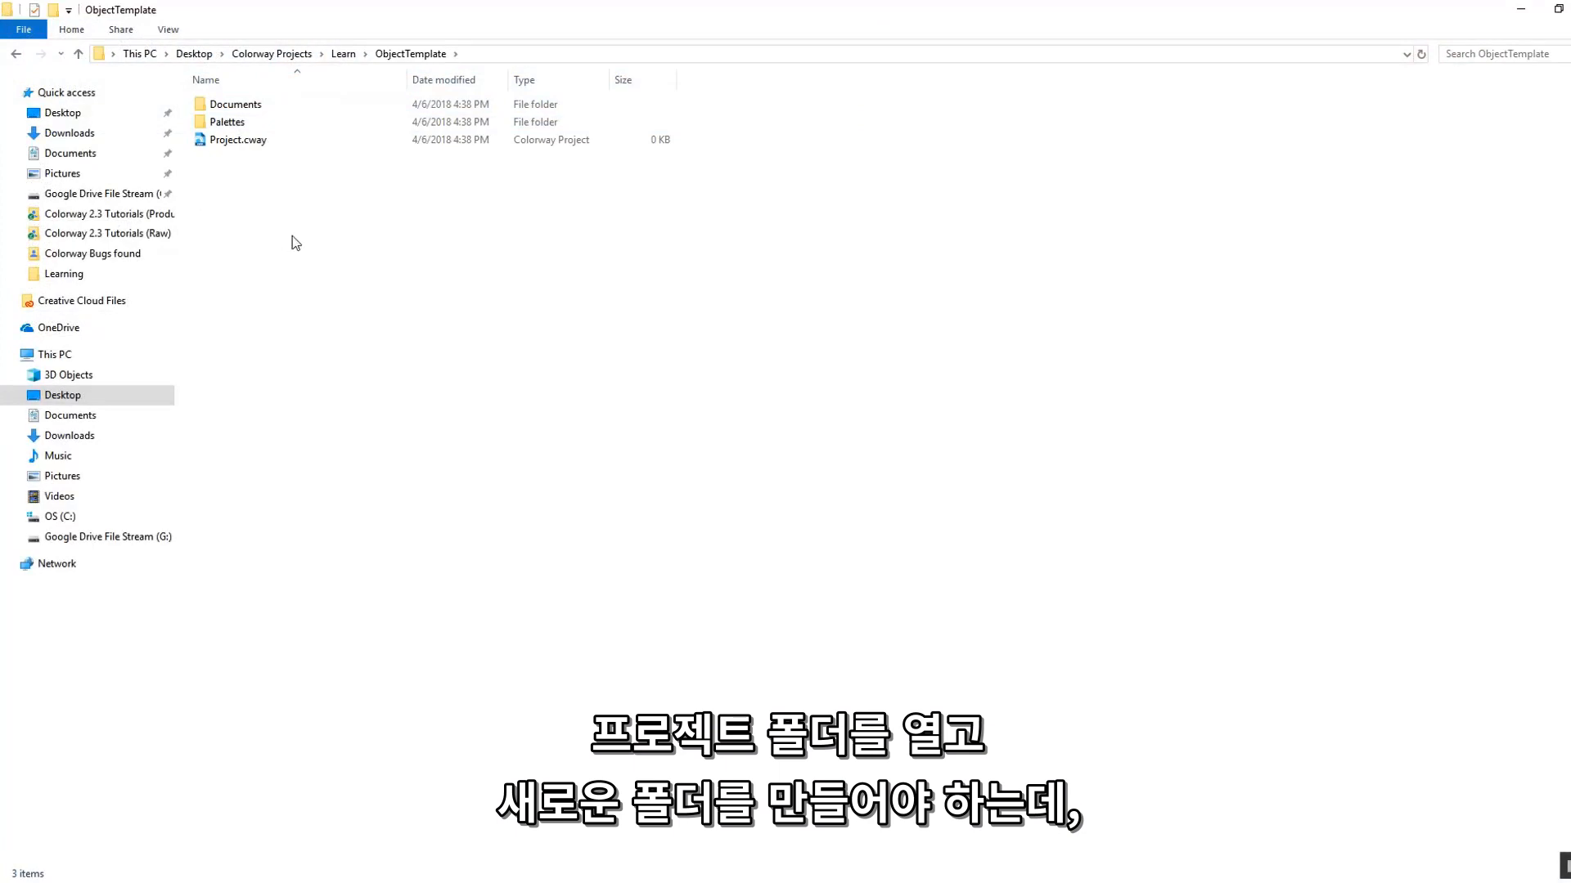
pyautogui.click(53, 10)
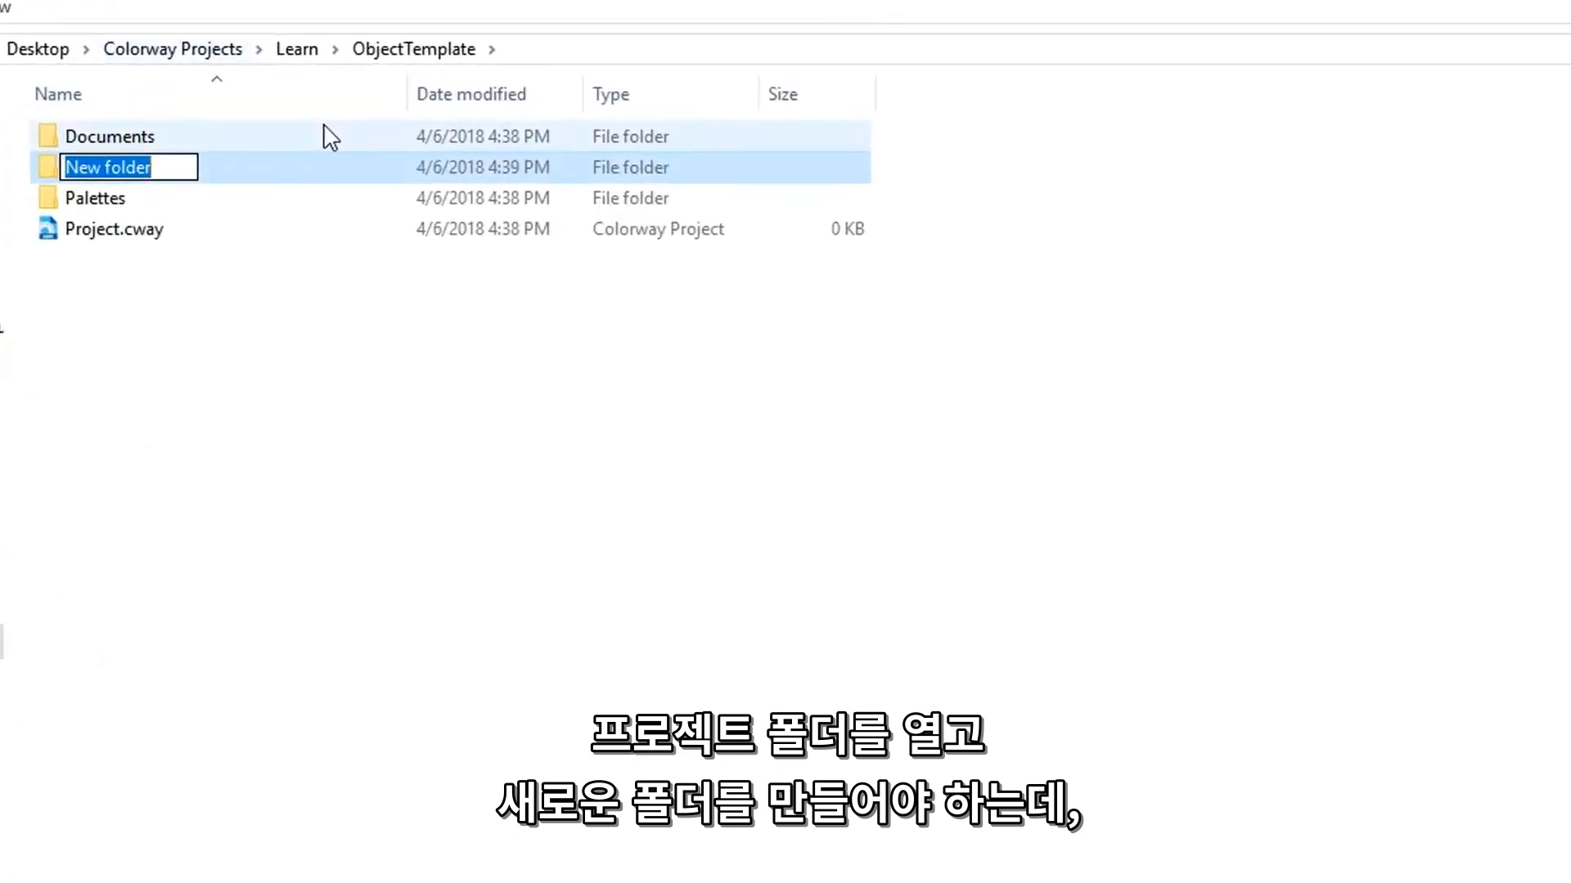
pyautogui.write('GeneratedFiles')
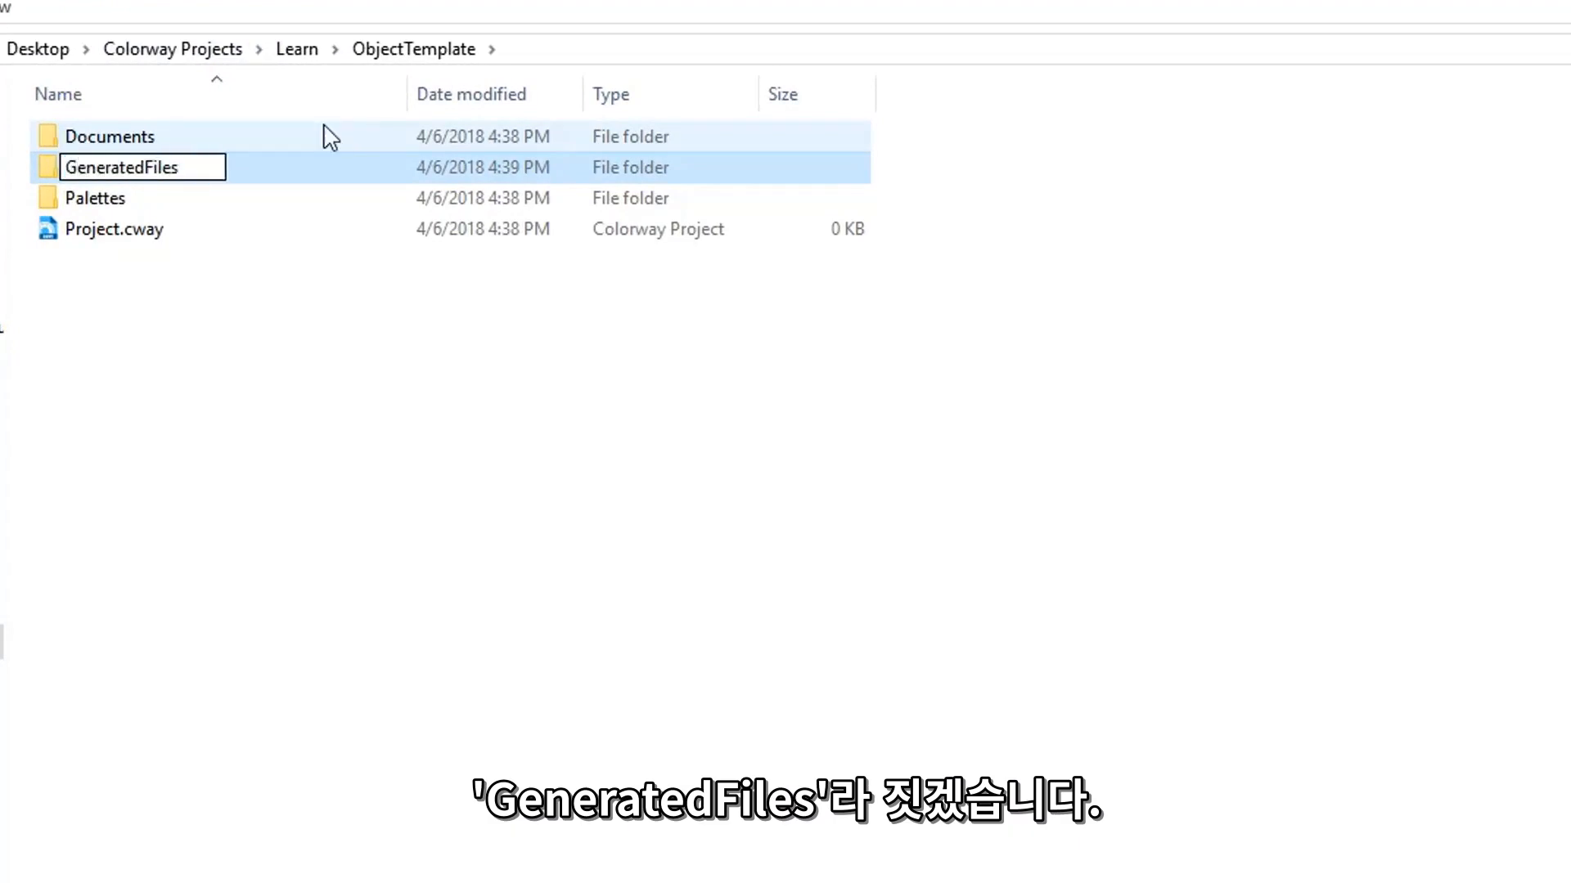
pyautogui.press('Return')
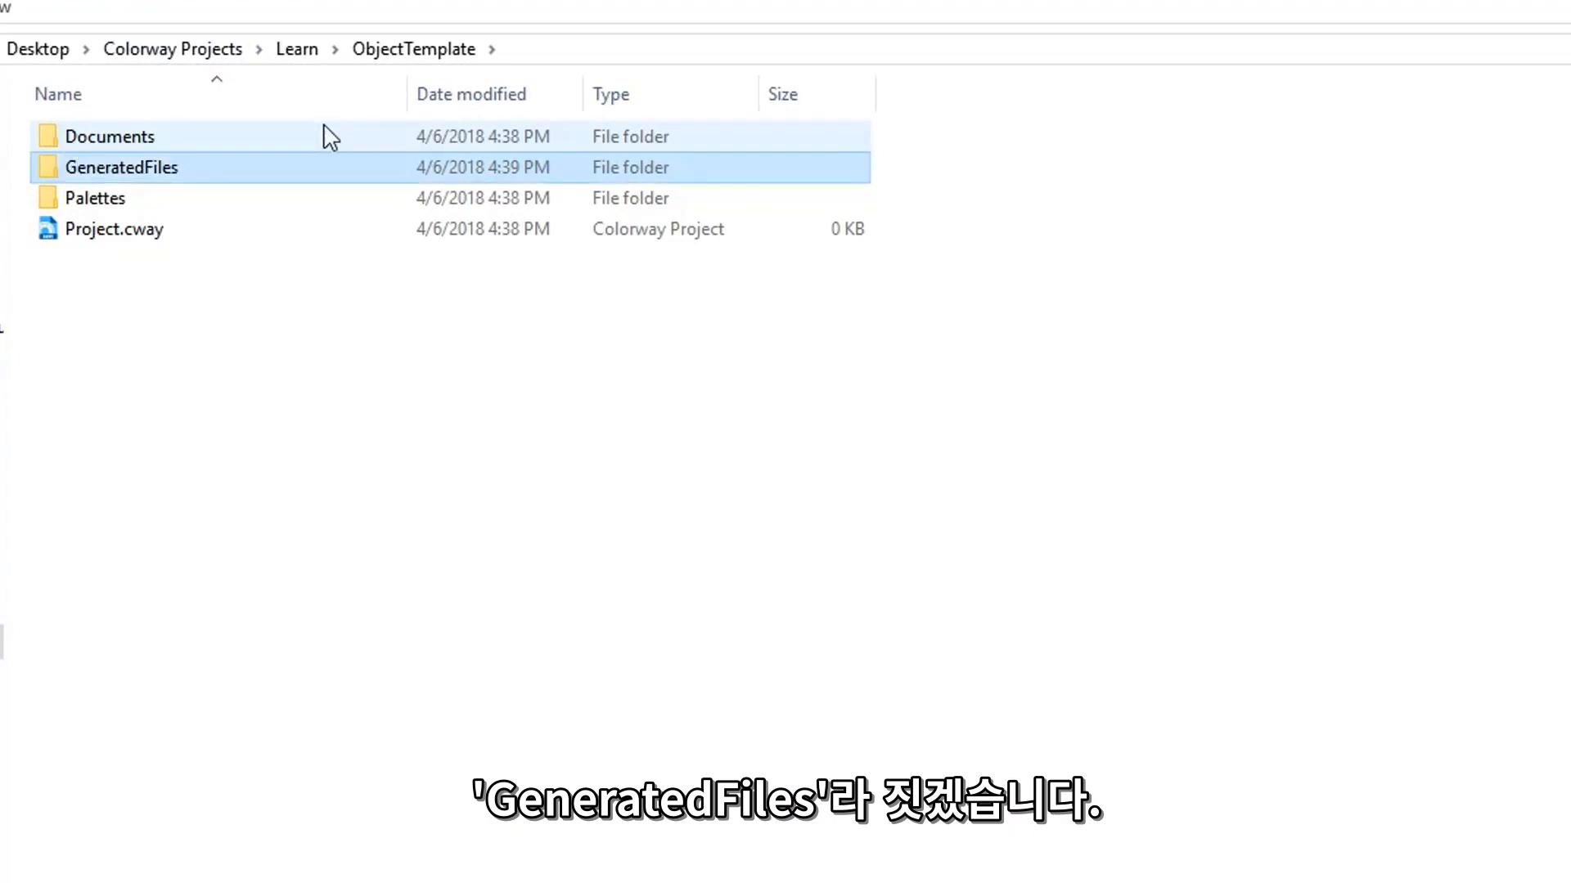
# Create a subfolder named renders inside the GeneratedFiles folder
pyautogui.doubleClick(279, 168)
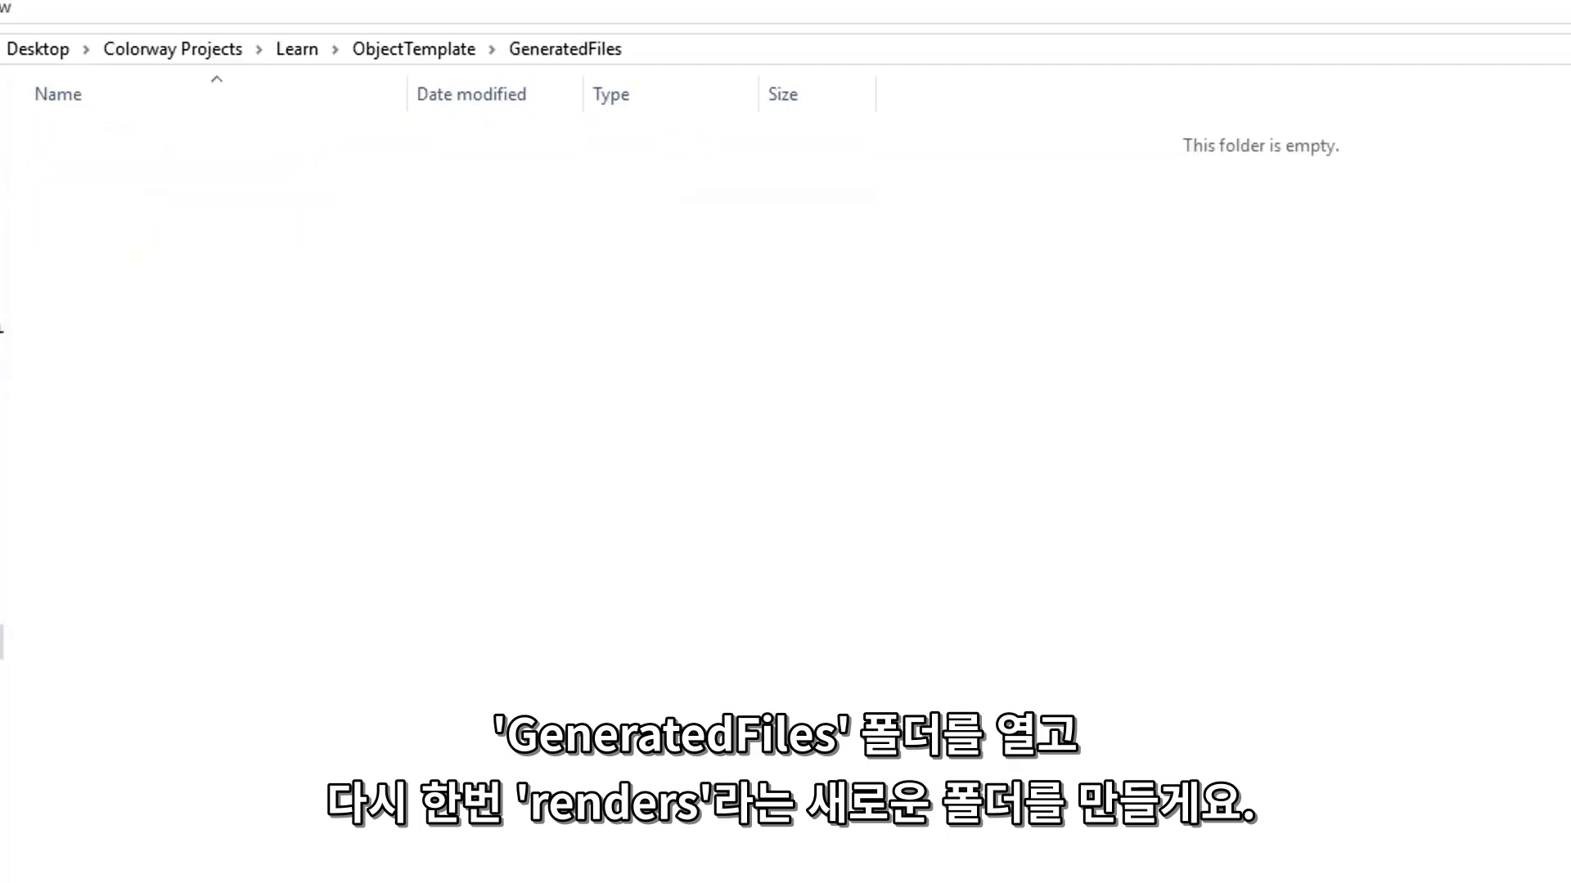
pyautogui.hotkey('ctrl', 'shift', 'n')
pyautogui.write('renders')
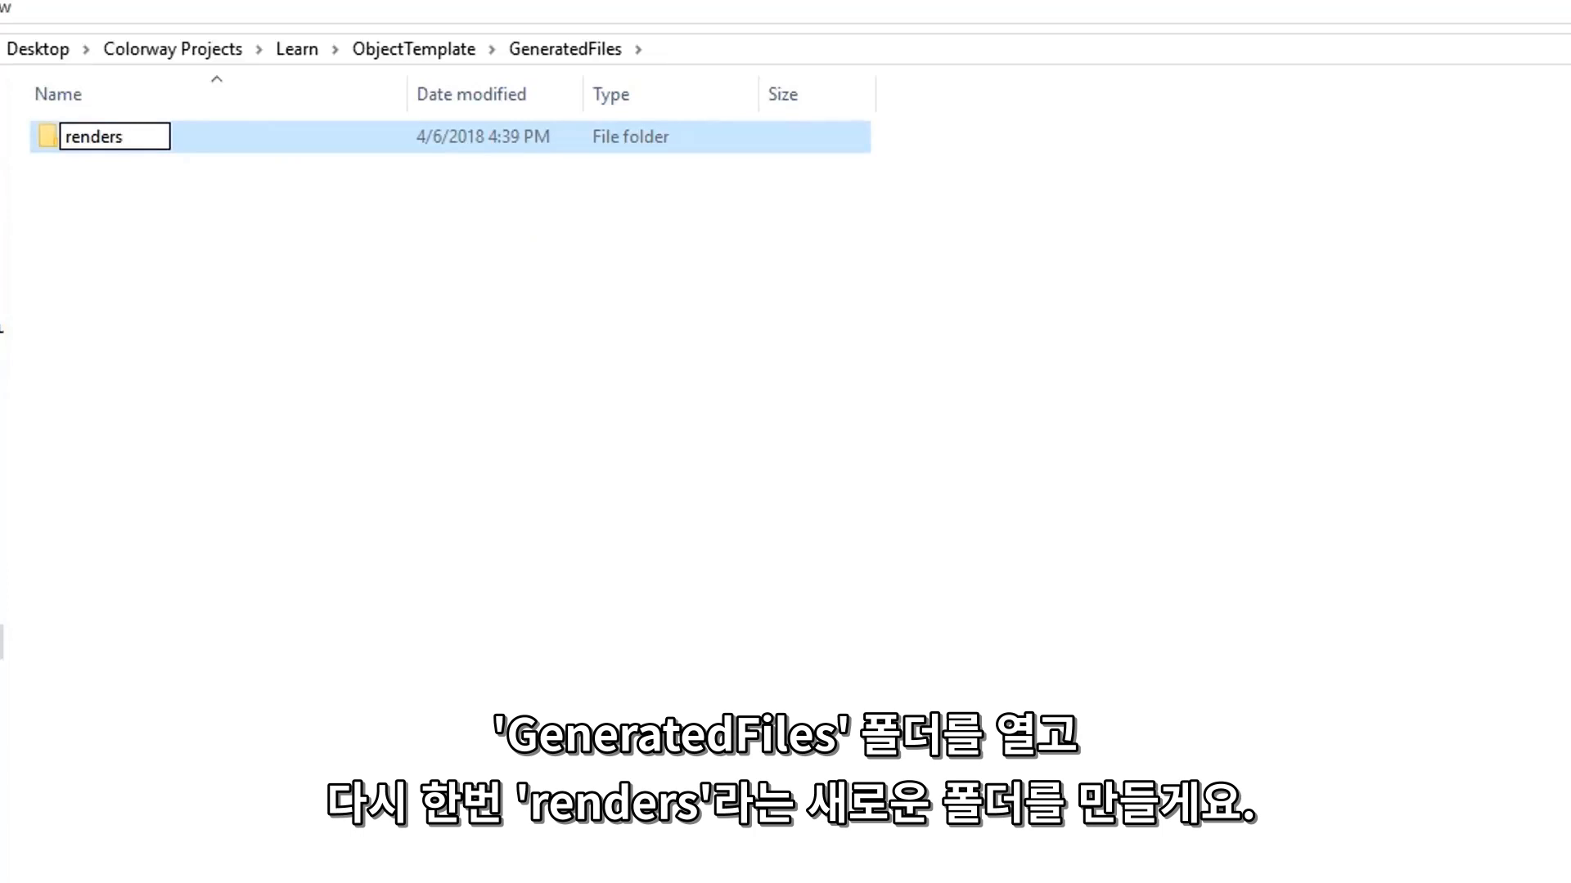
pyautogui.press('Return')
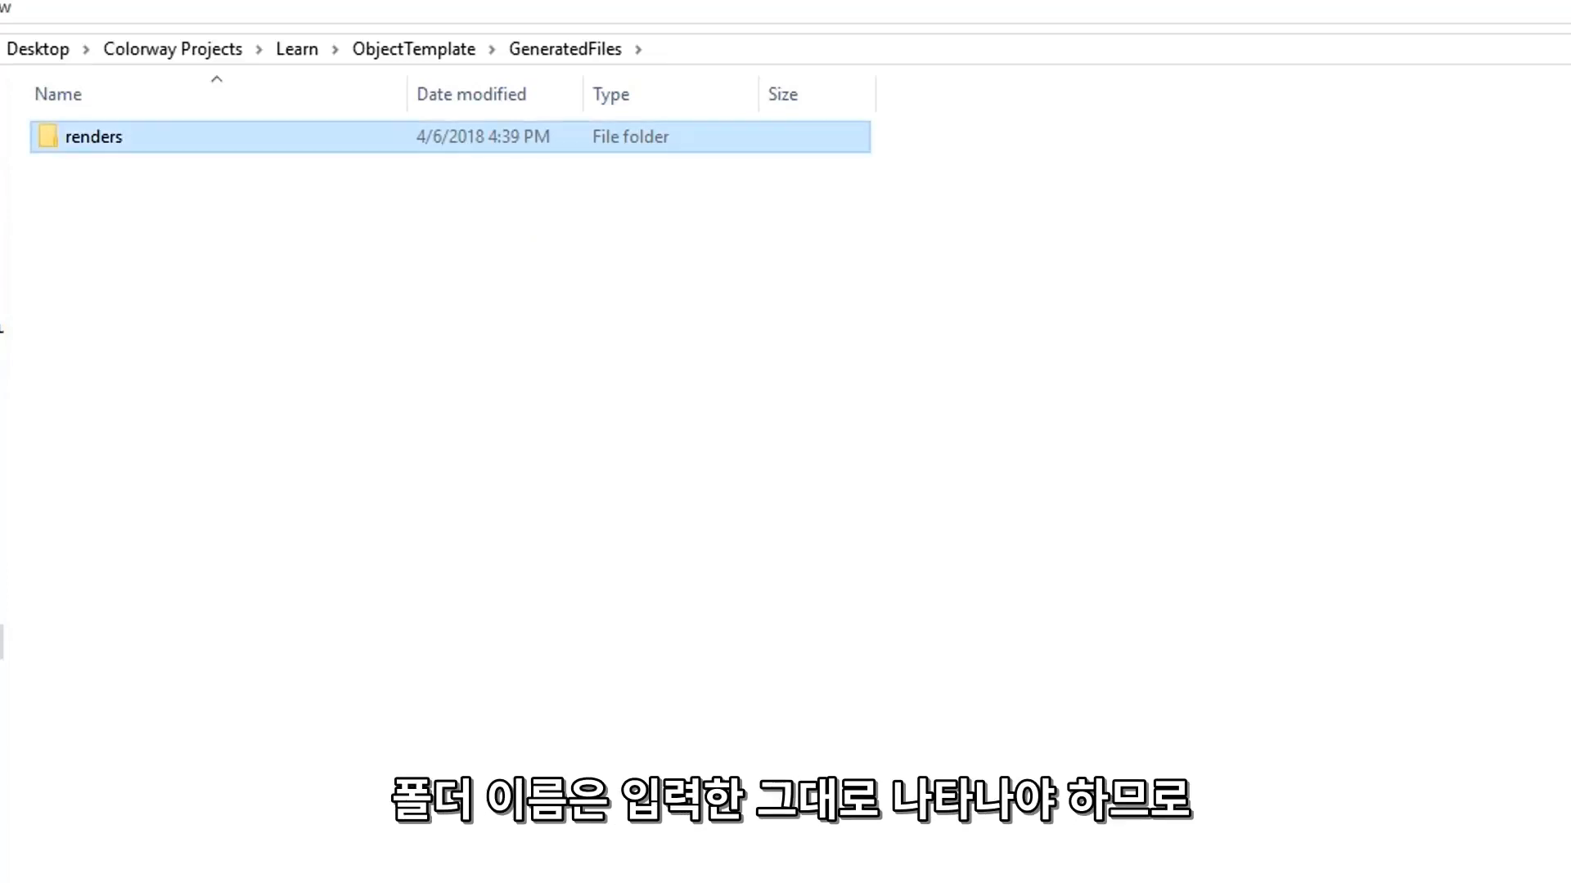
# Return to the ObjectTemplate folder, check the spelling of the GeneratedFiles and renders folder names, and open renders
pyautogui.click(449, 50)
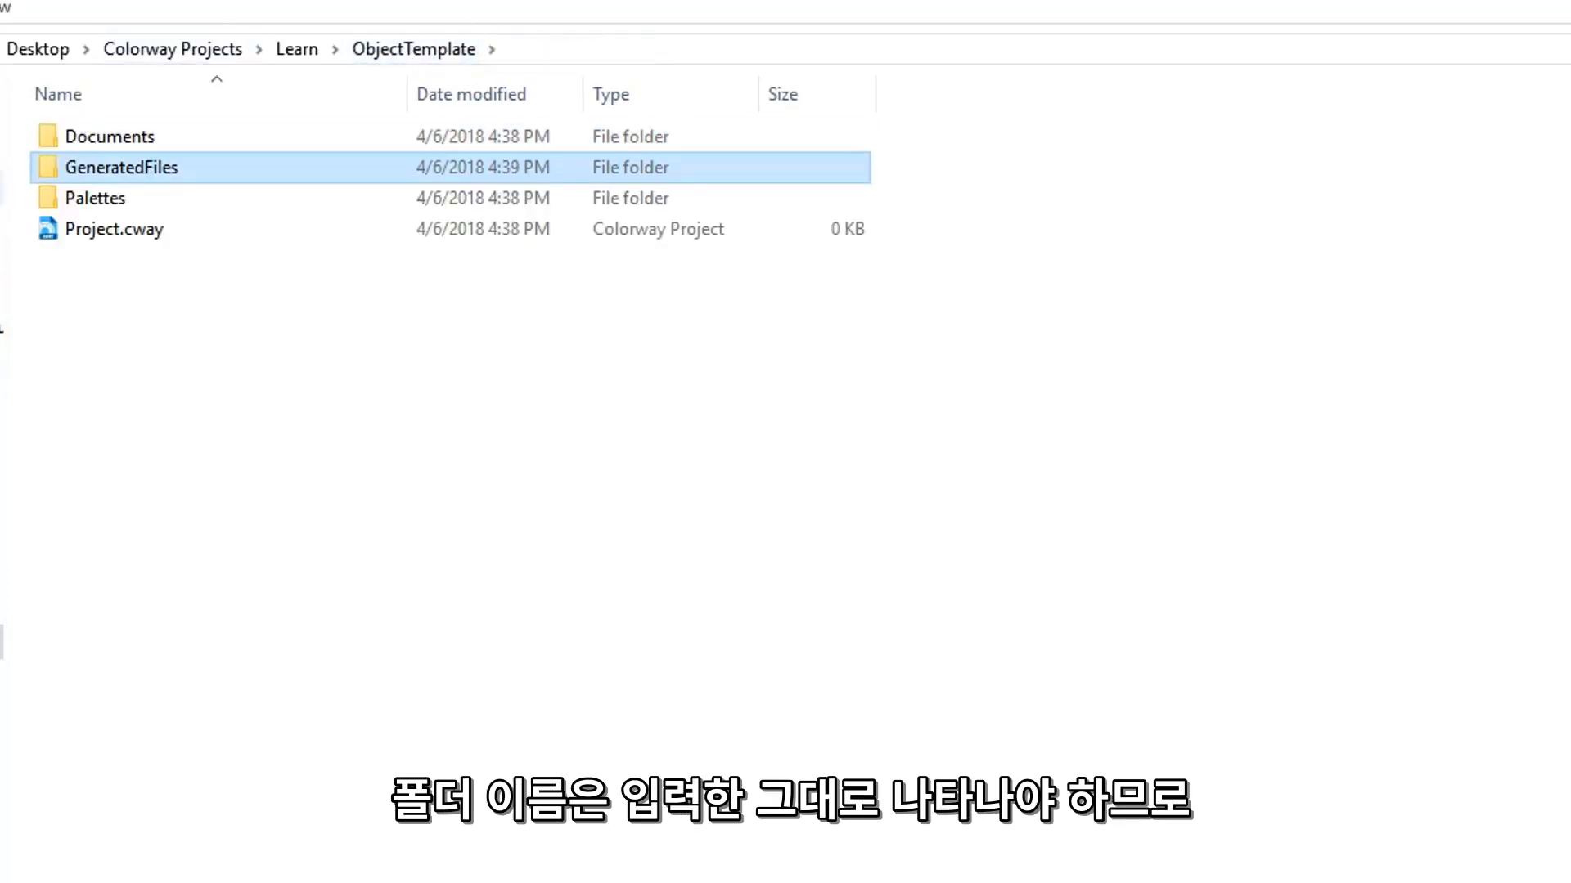
pyautogui.click(158, 438)
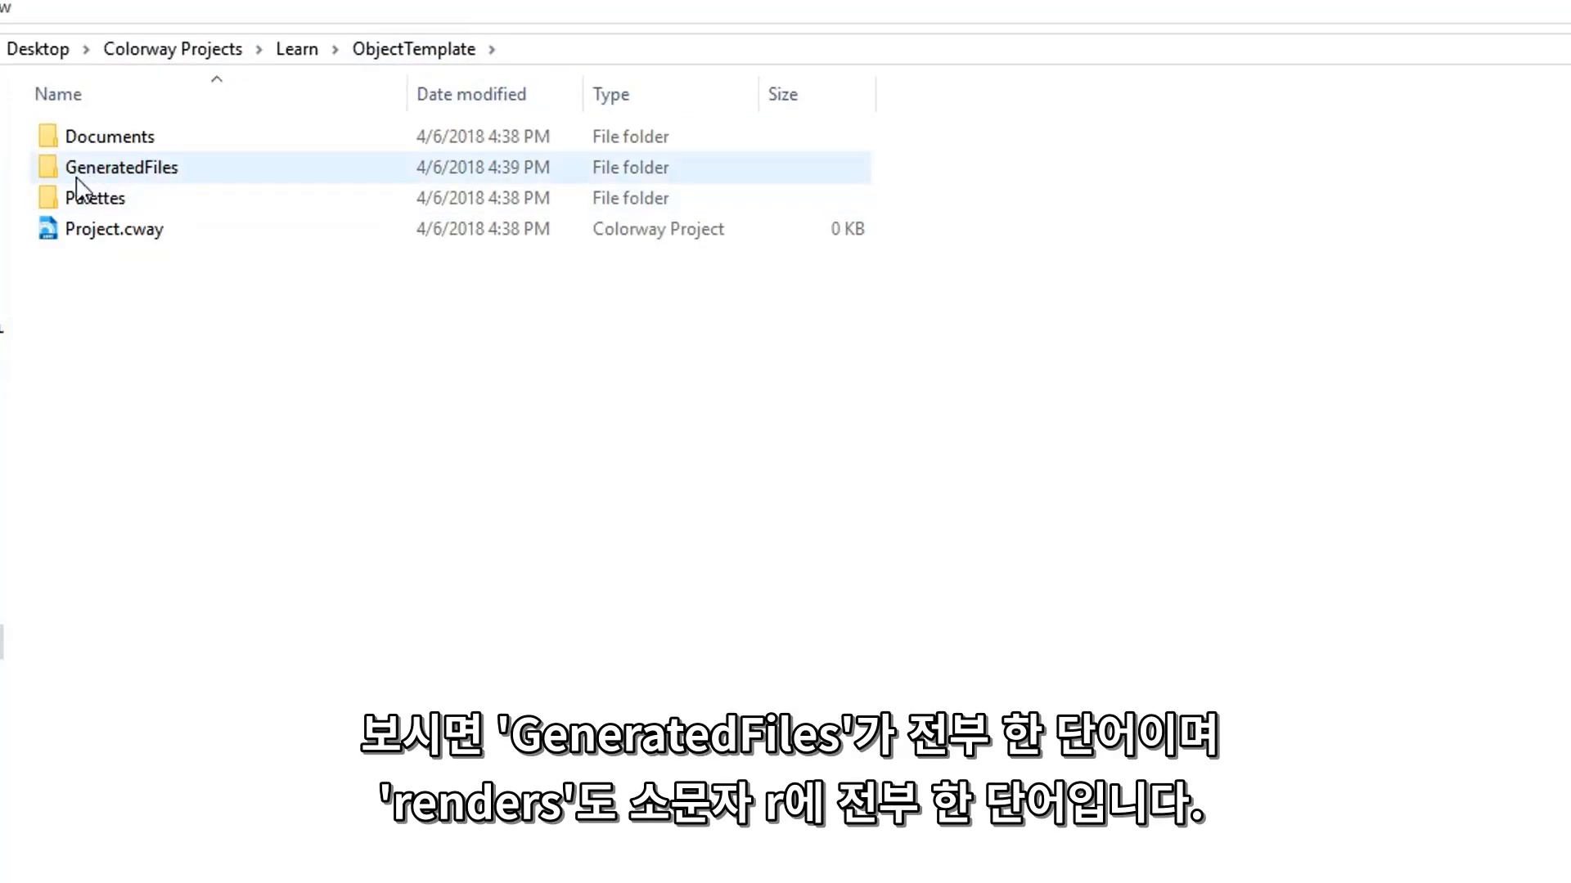
pyautogui.moveTo(193, 190)
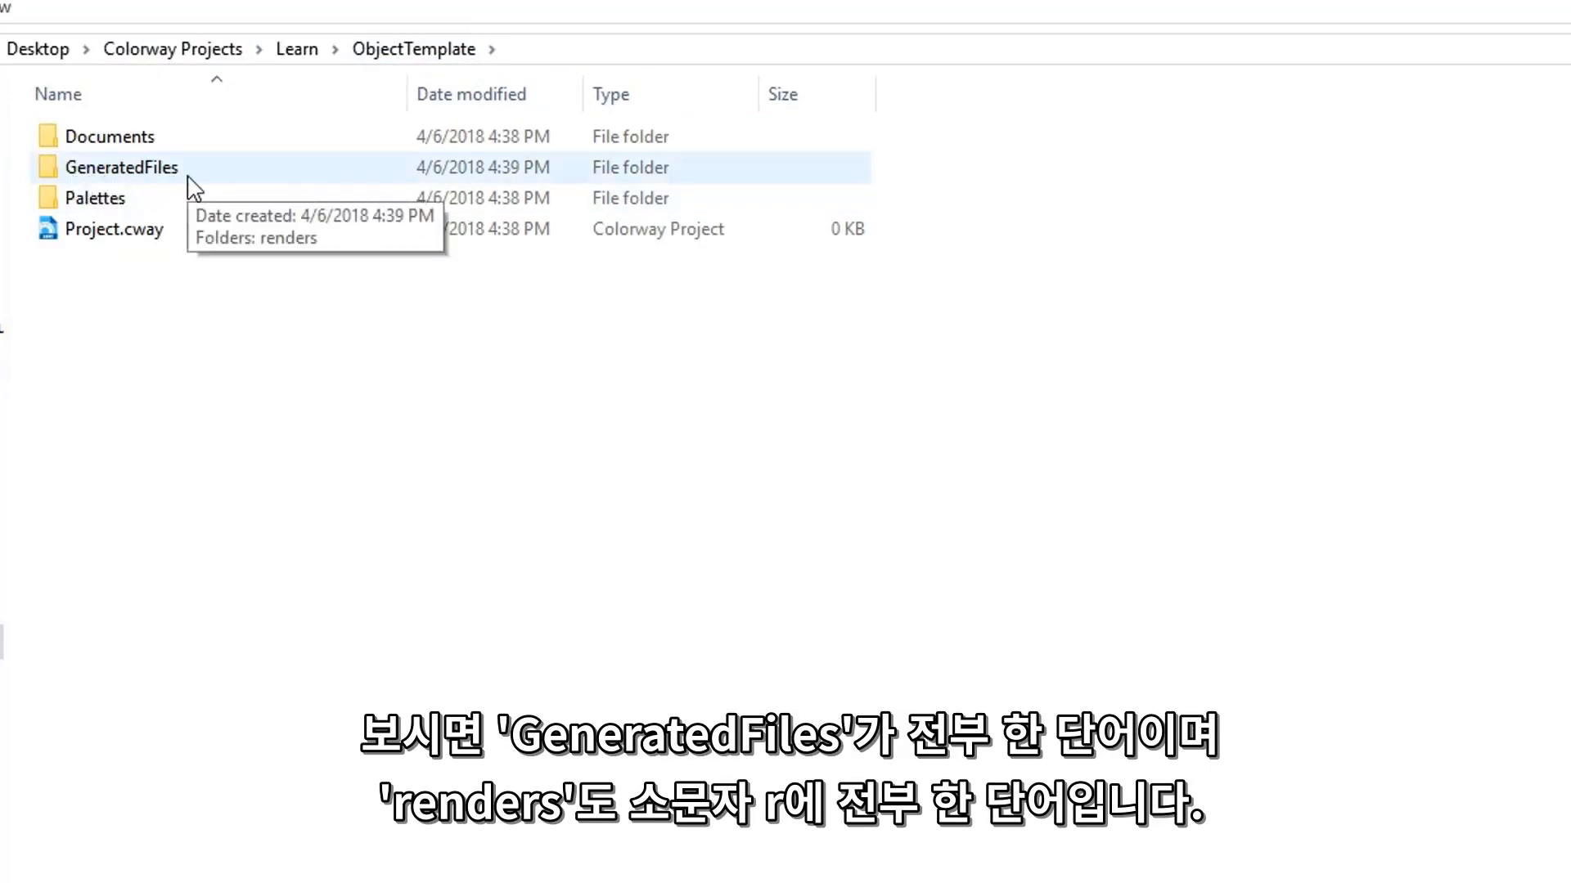
pyautogui.doubleClick(188, 175)
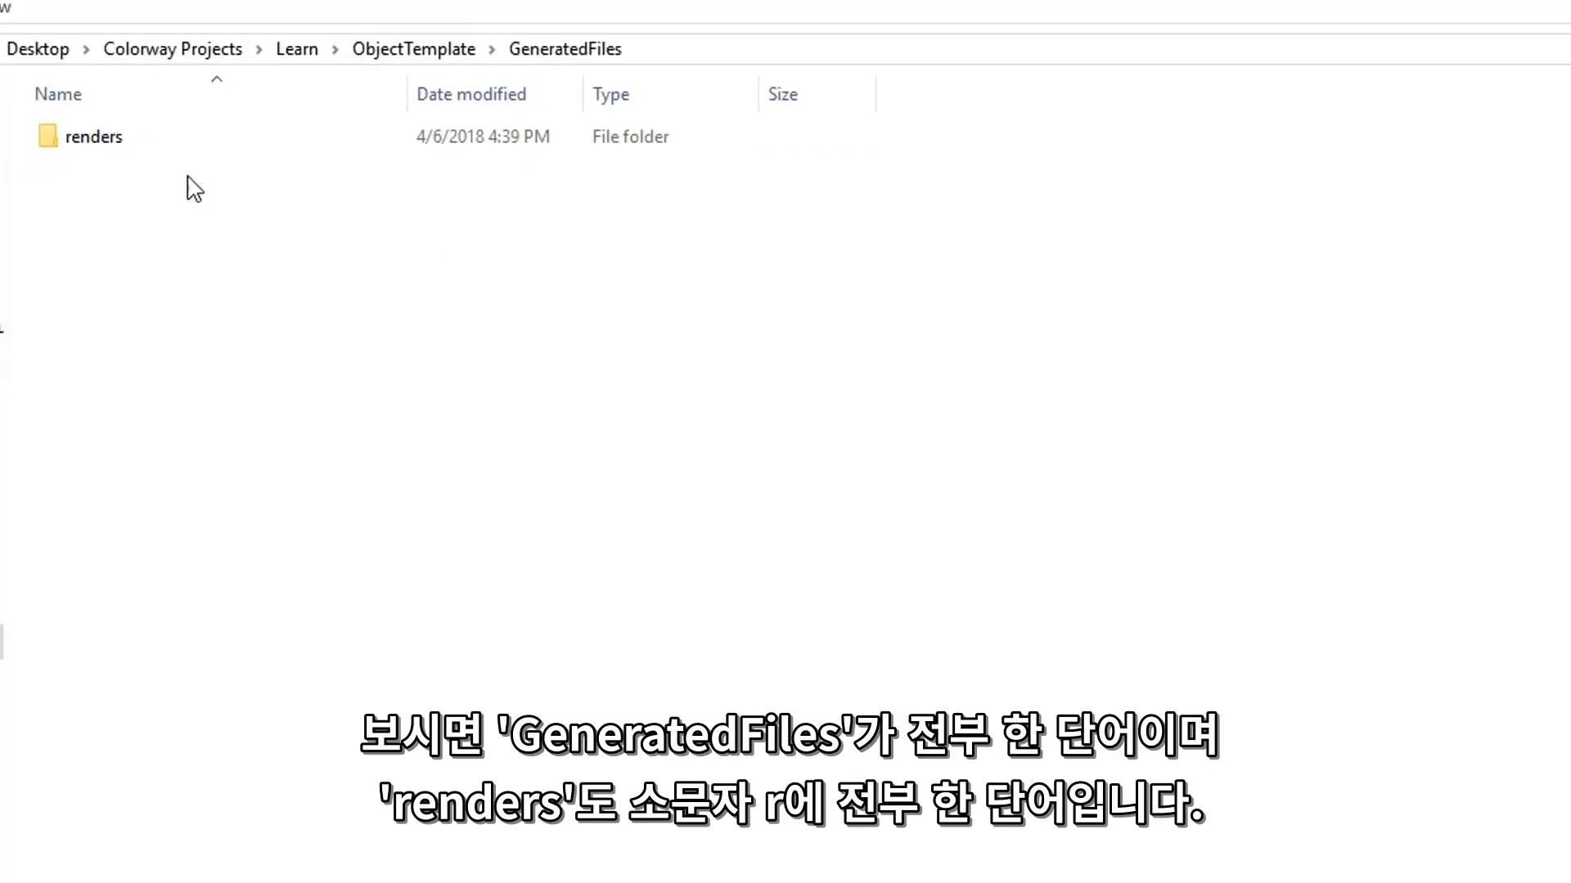
pyautogui.doubleClick(78, 151)
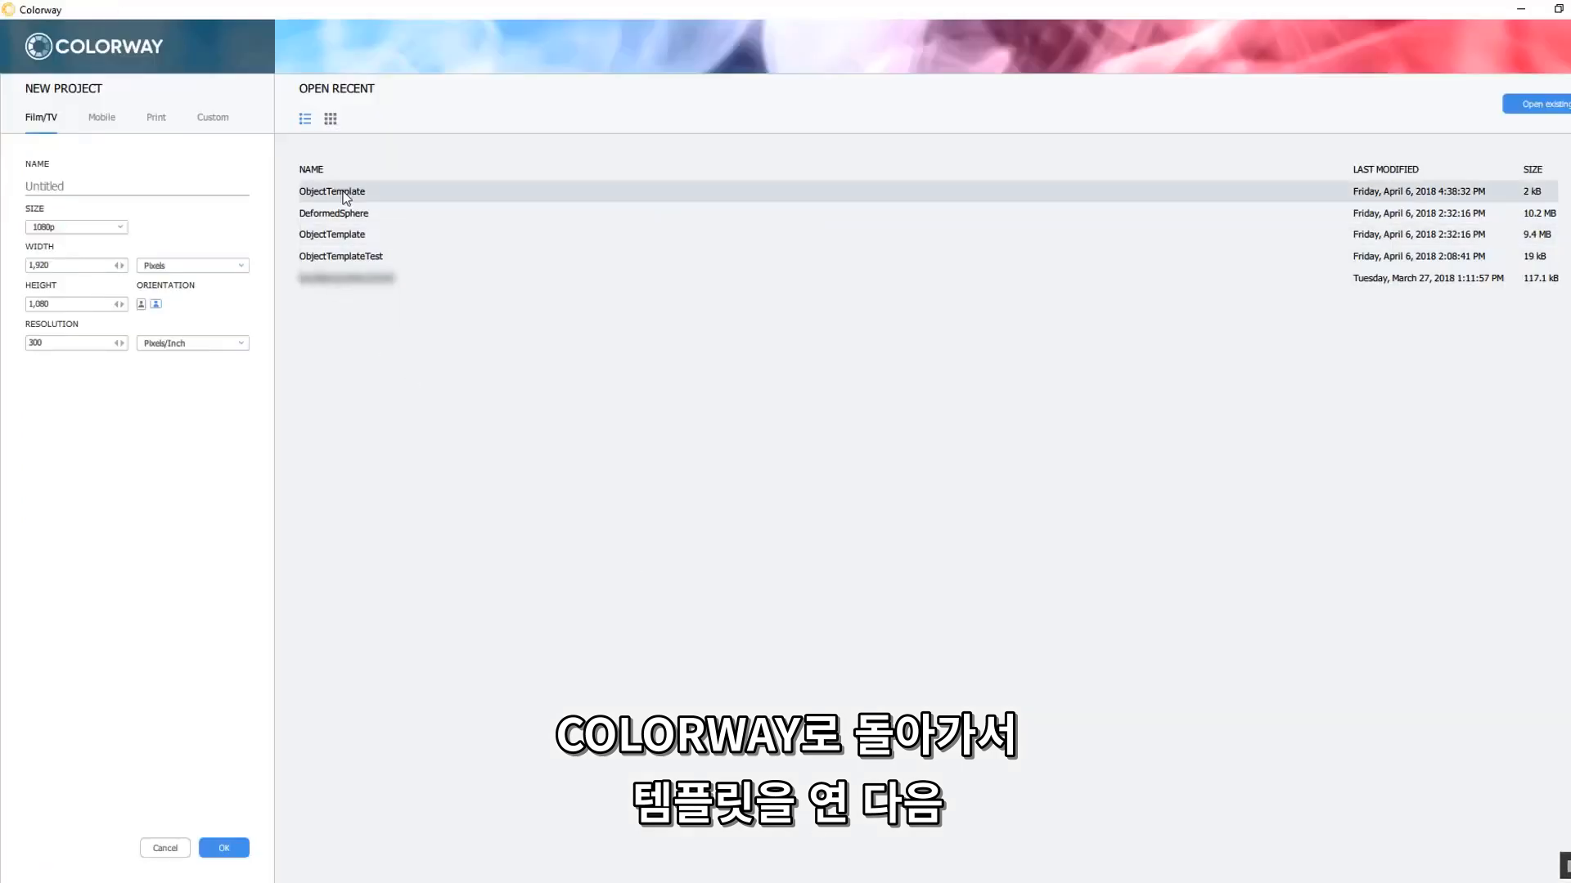
# Reopen the Learn/ObjectTemplate project in Colorway and browse to its GeneratedFiles/renders folder in the Source Browser
pyautogui.doubleClick(352, 190)
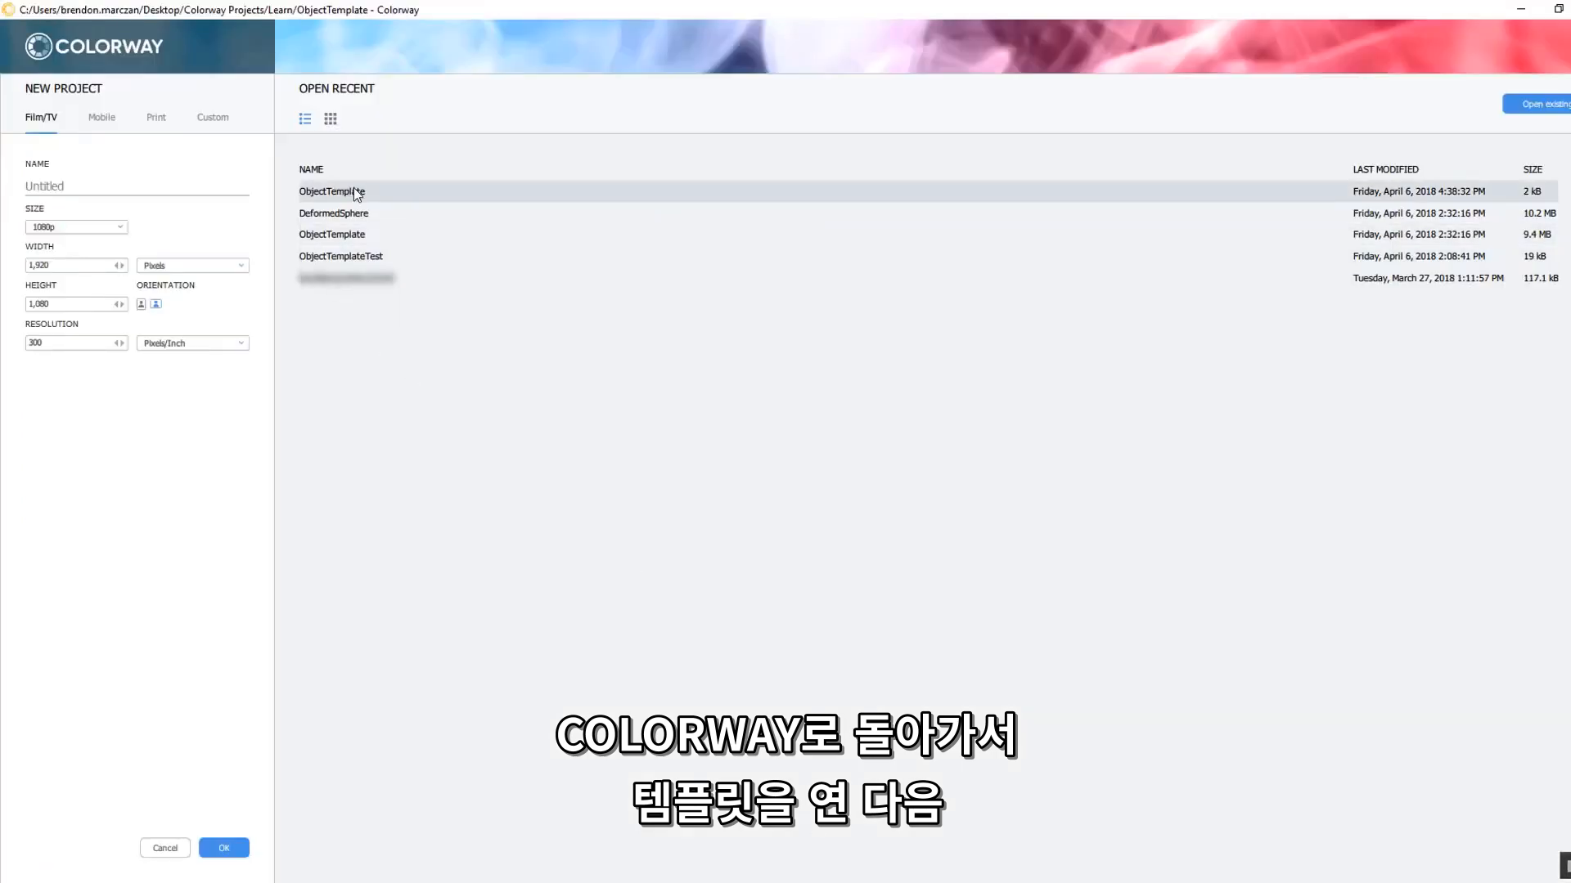
pyautogui.click(282, 28)
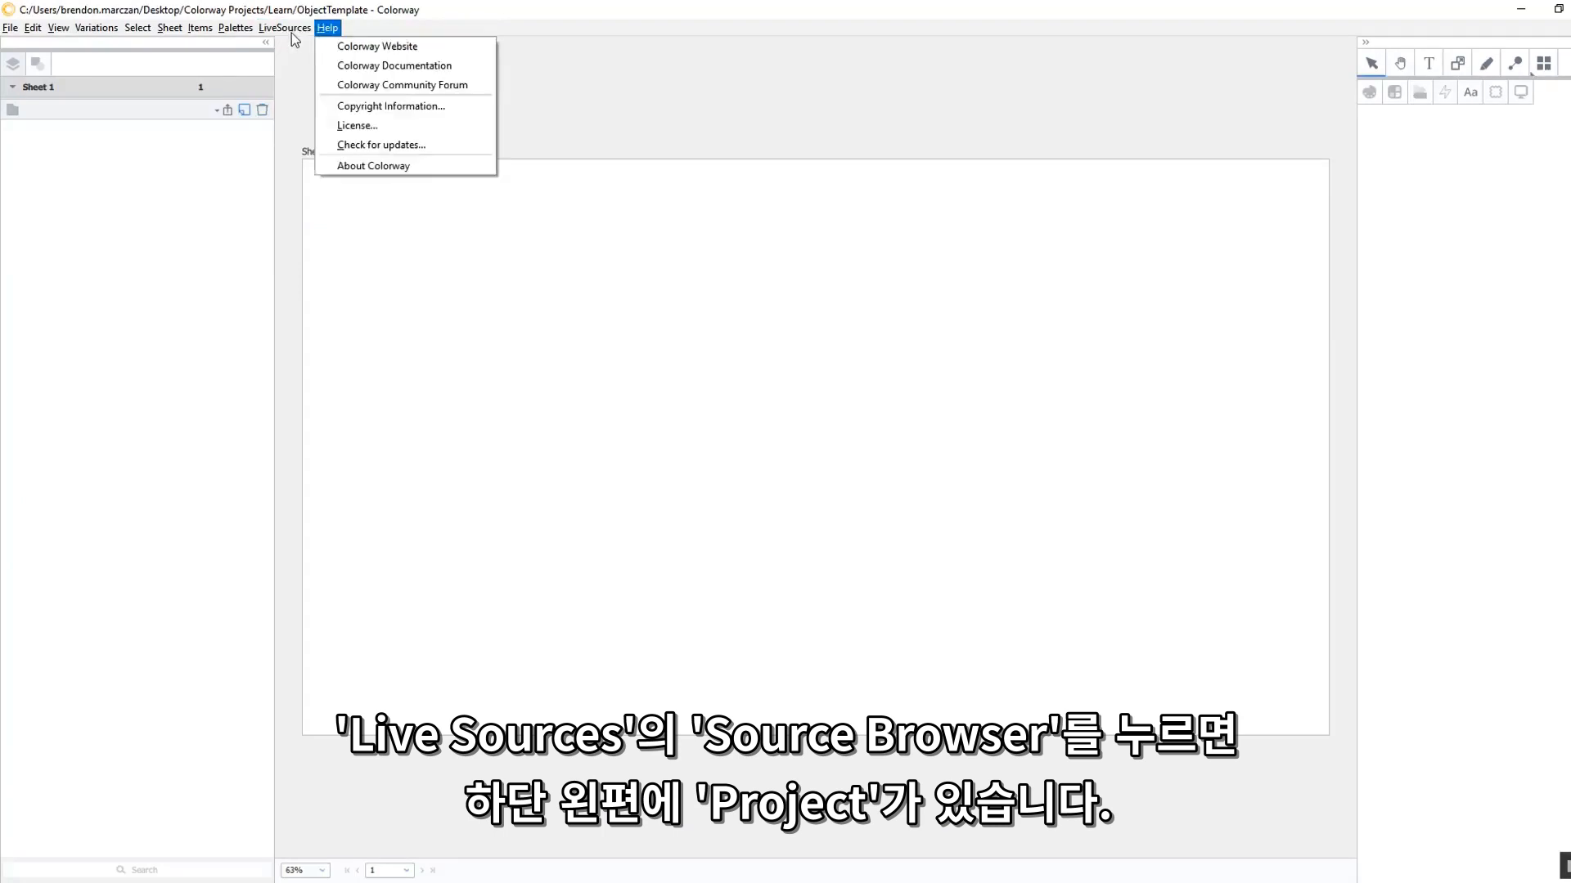
pyautogui.click(292, 46)
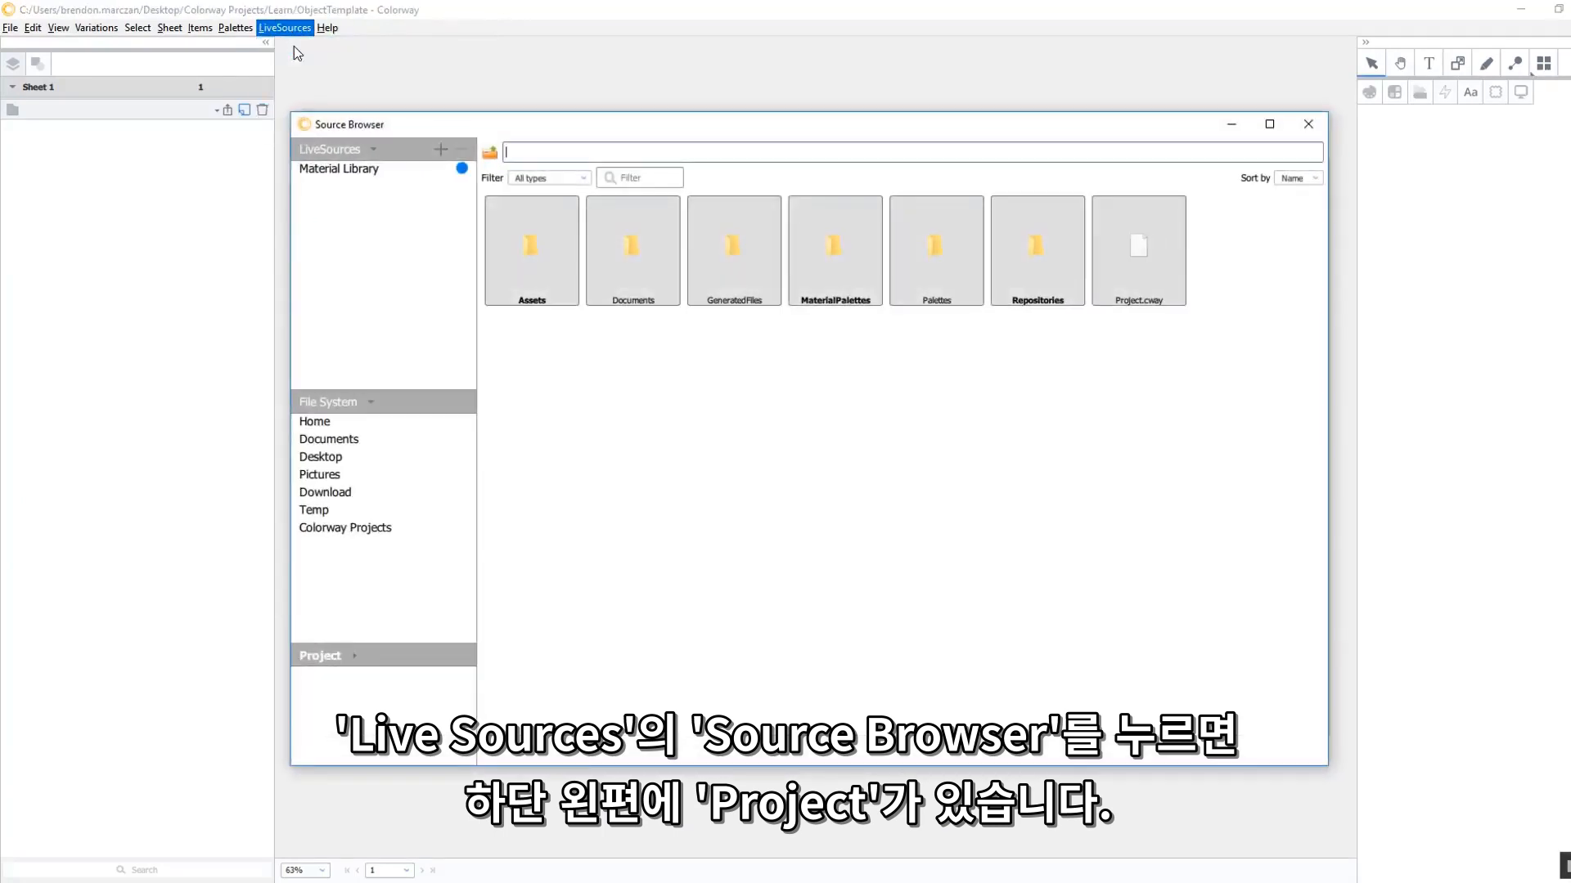
pyautogui.click(351, 658)
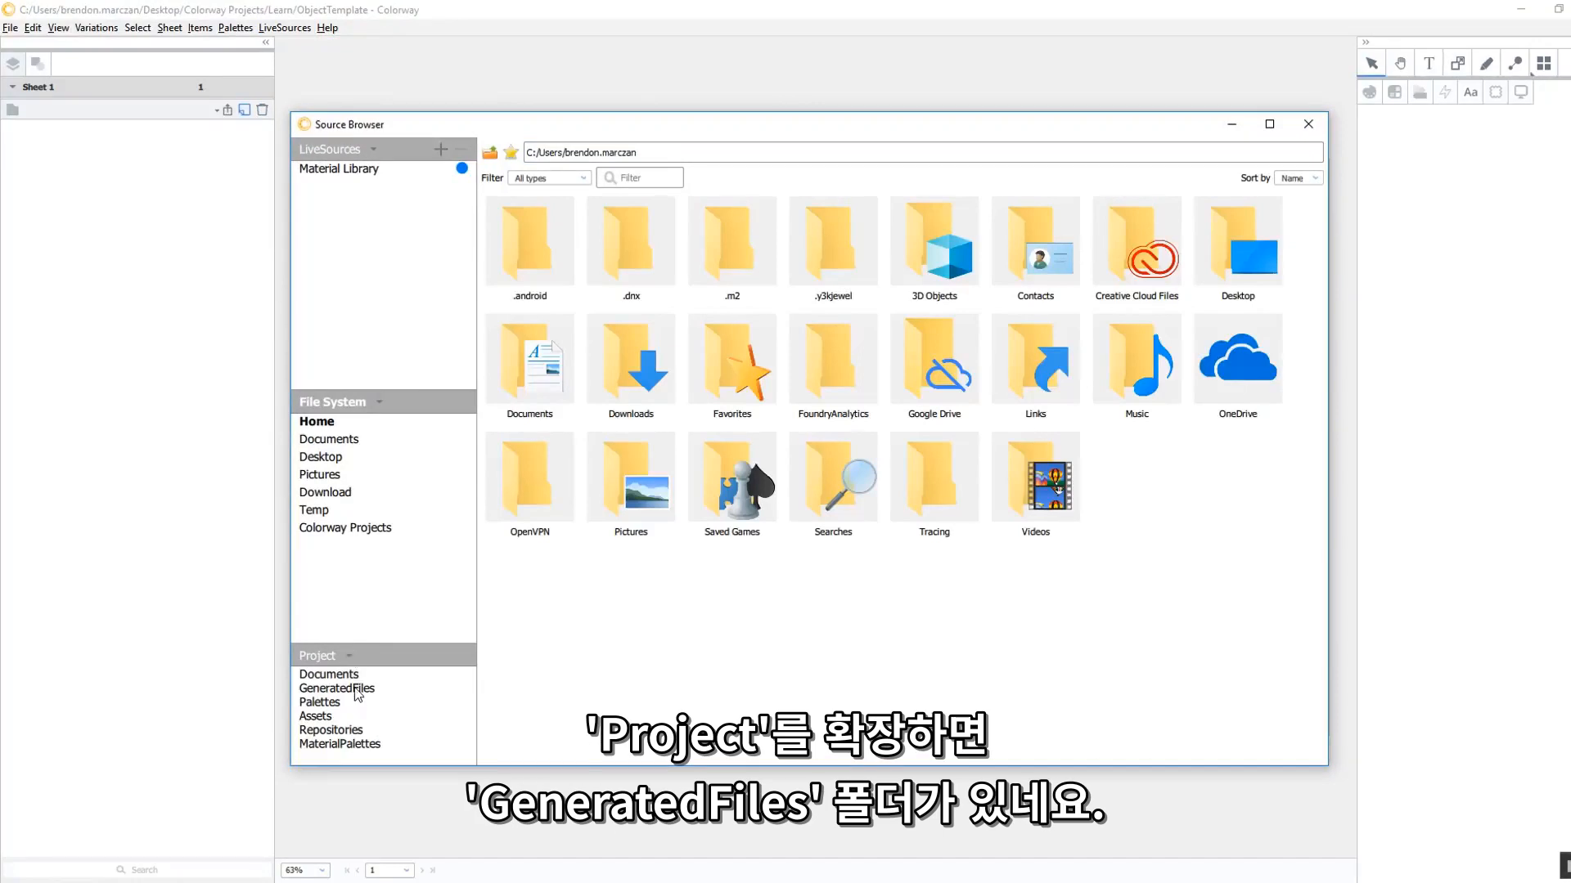
pyautogui.click(359, 689)
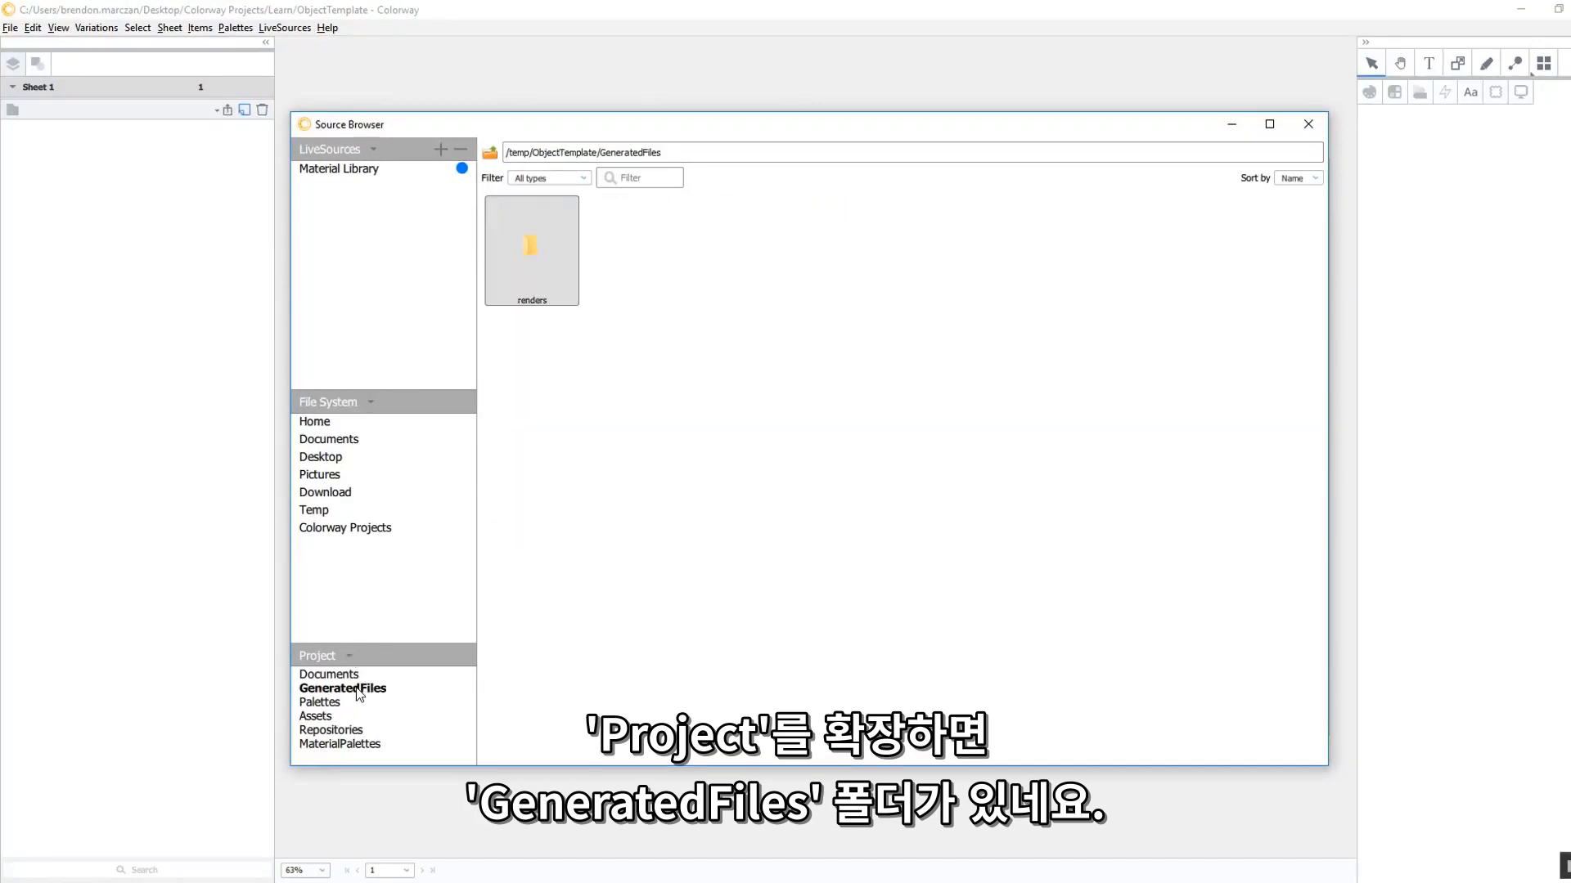
pyautogui.doubleClick(548, 260)
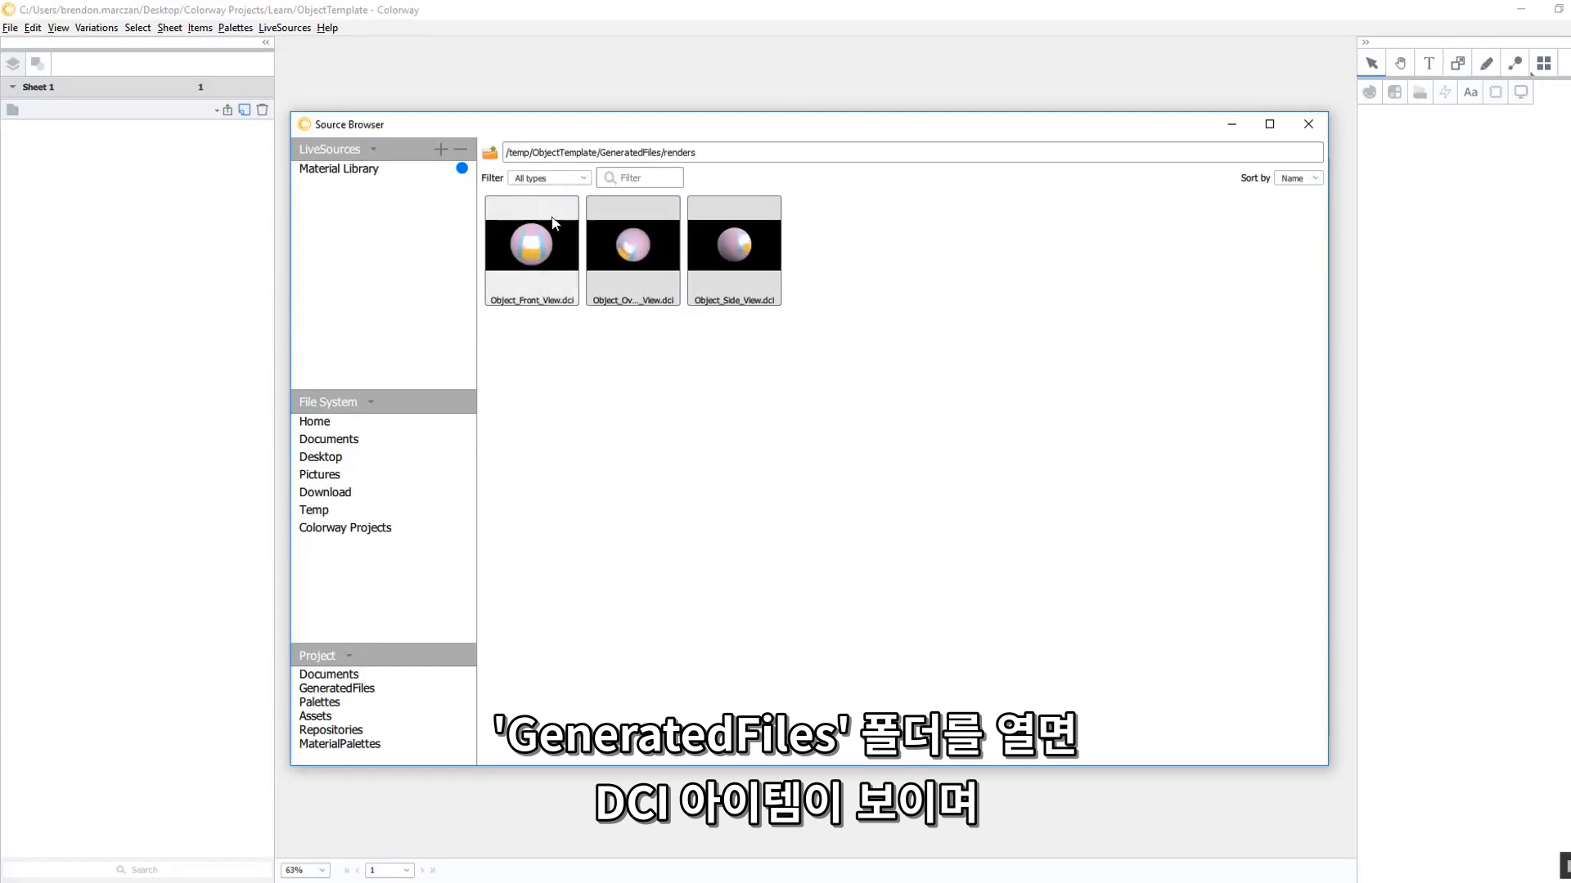
# Place the front, overhead and side view DCI renders on Sheet 1, with the front view beside the two stacked smaller views
pyautogui.moveTo(683, 125); pyautogui.dragTo(1430, 124)
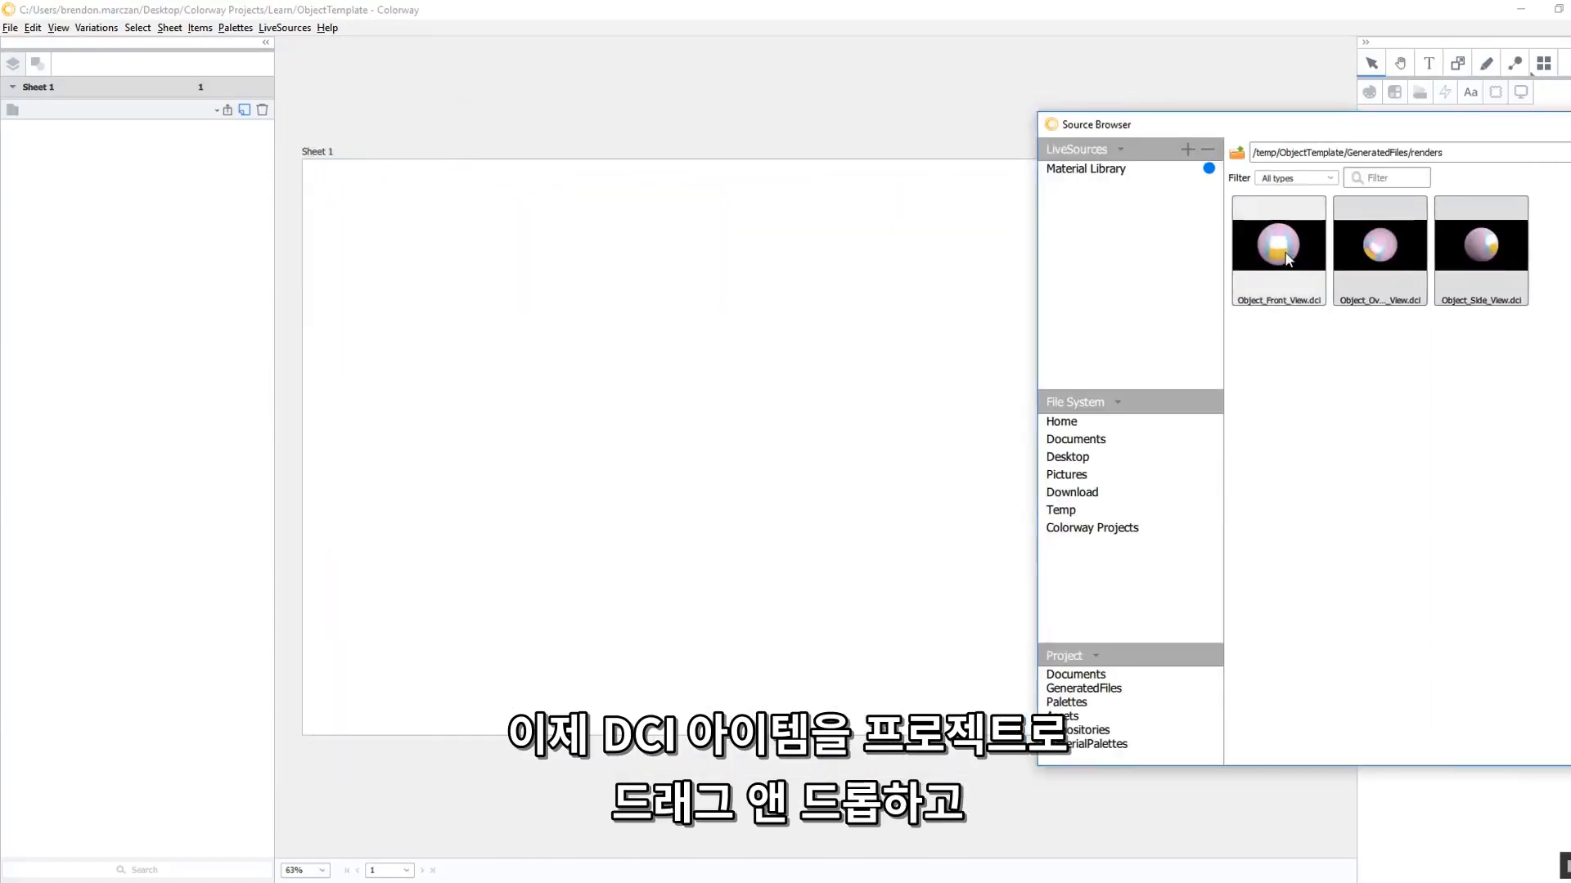
pyautogui.moveTo(1277, 245); pyautogui.dragTo(609, 346)
pyautogui.moveTo(549, 211); pyautogui.dragTo(862, 360)
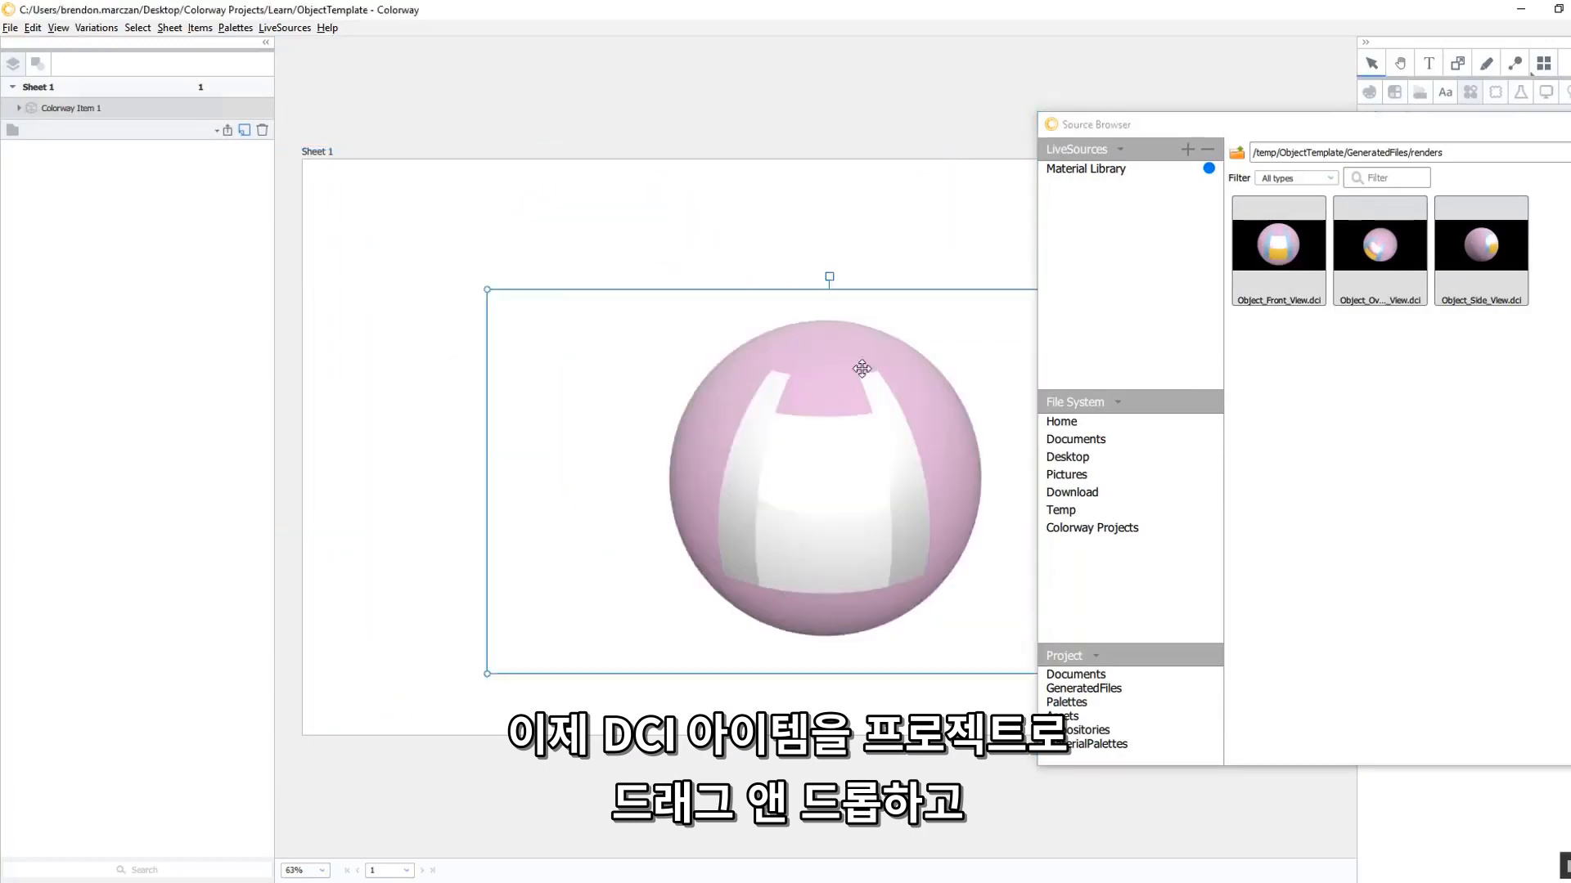
pyautogui.moveTo(1376, 257); pyautogui.dragTo(491, 266)
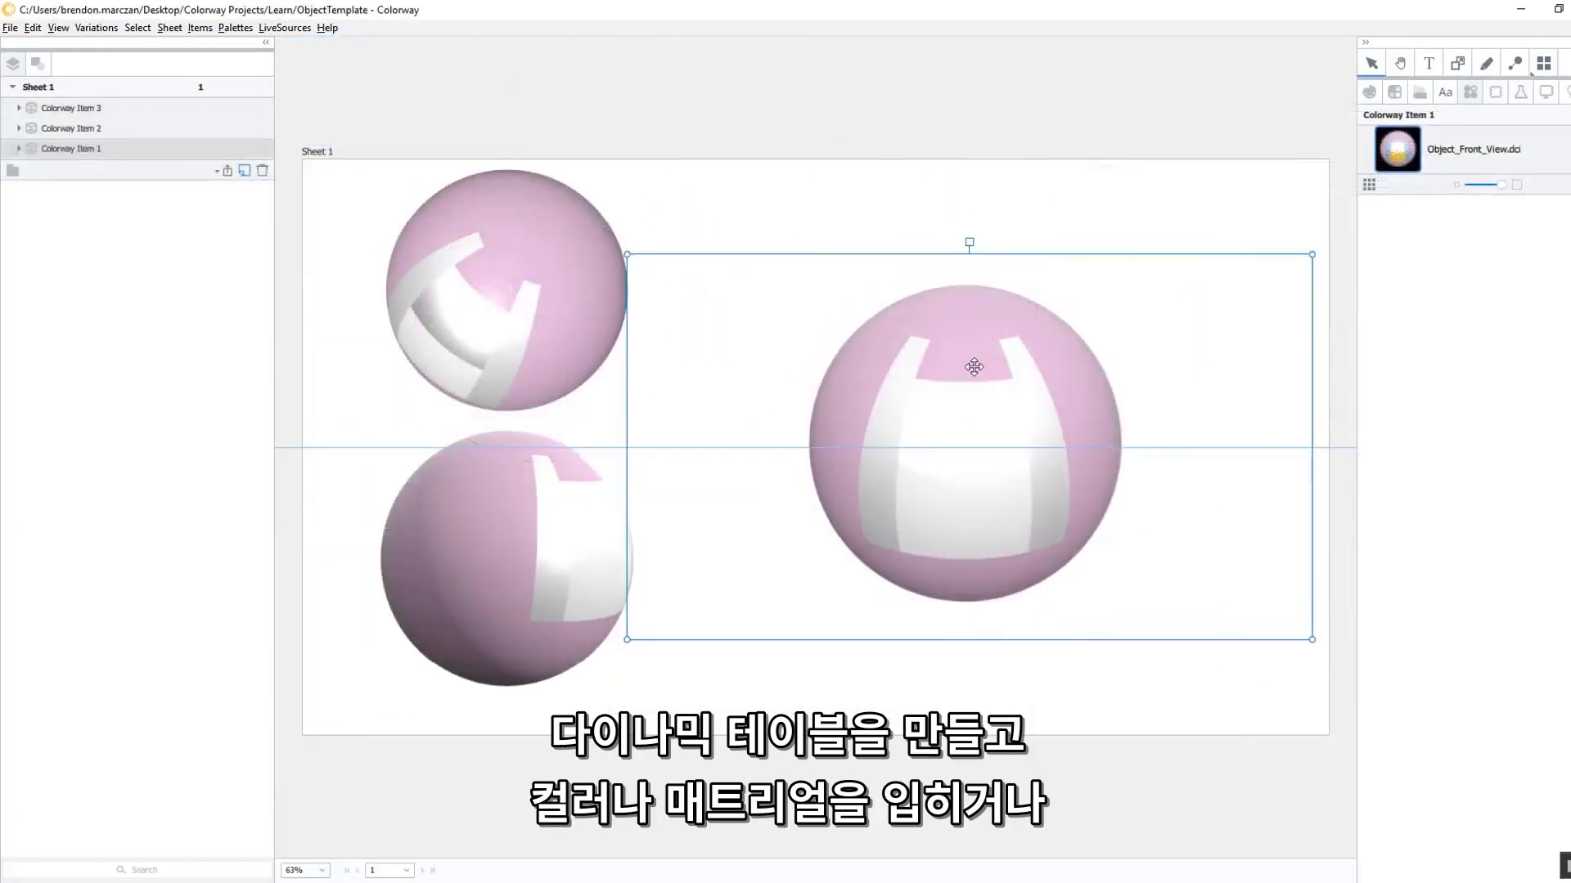
pyautogui.moveTo(975, 361); pyautogui.dragTo(944, 366)
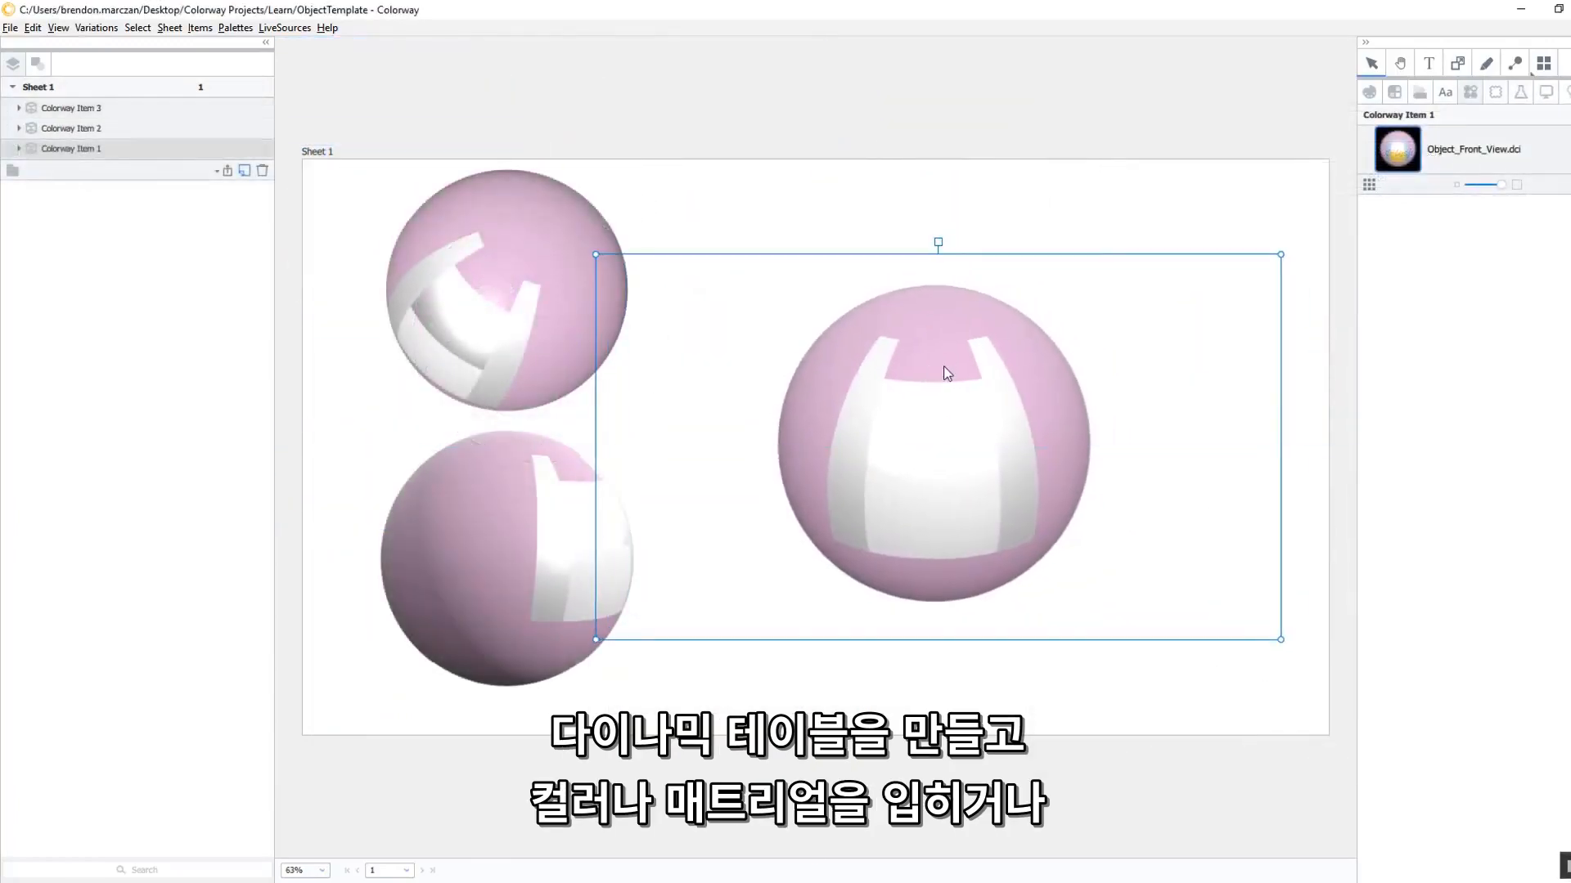
pyautogui.click(955, 202)
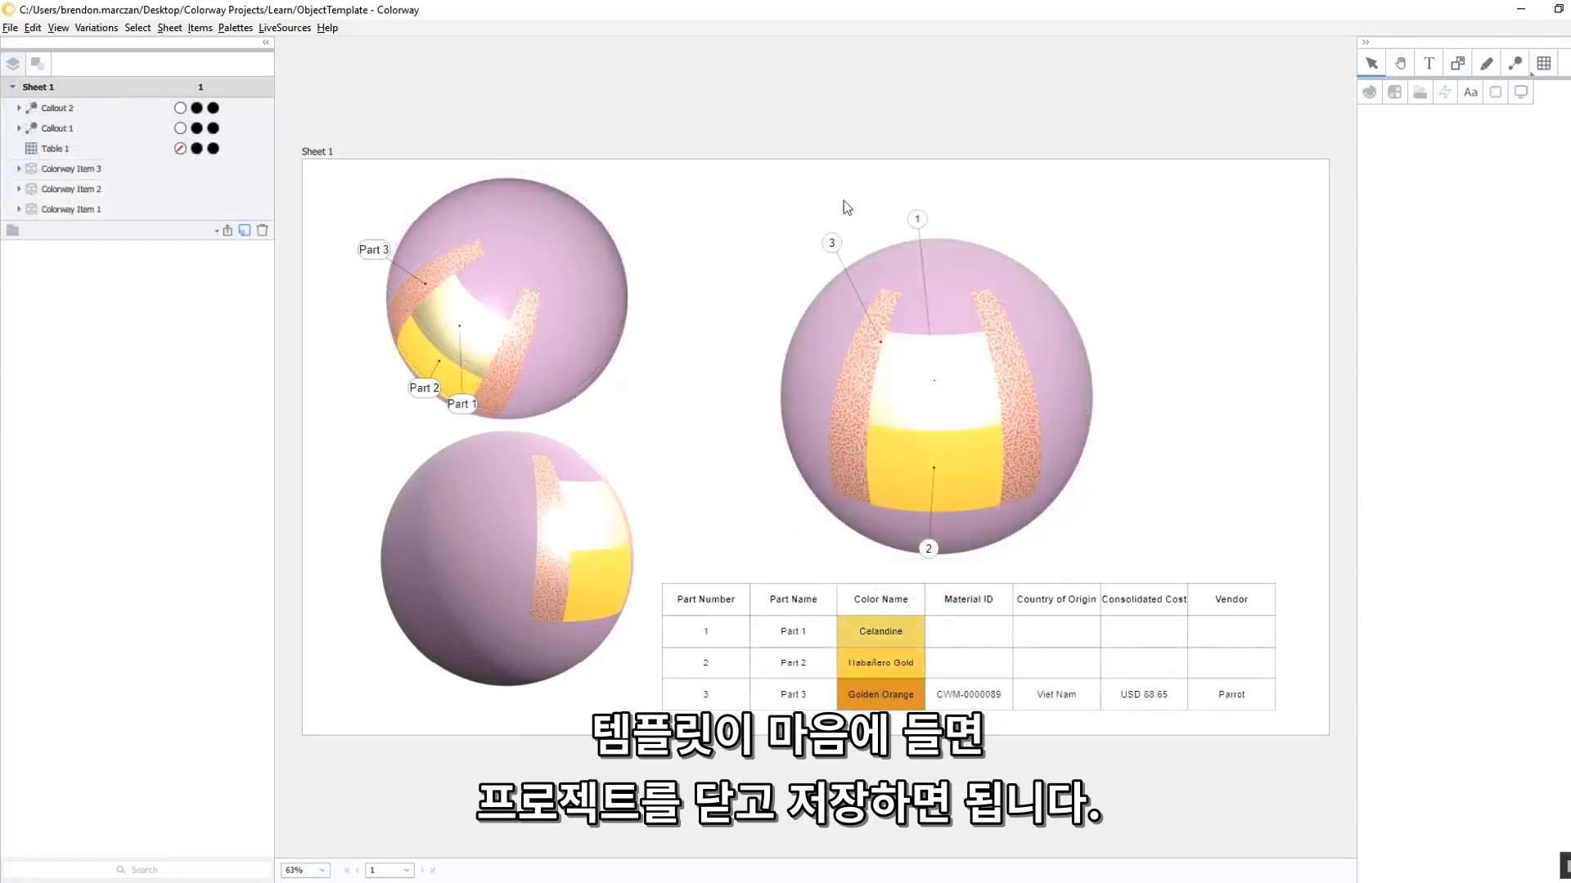
# Close the ObjectTemplate project and save its changes
pyautogui.click(10, 28)
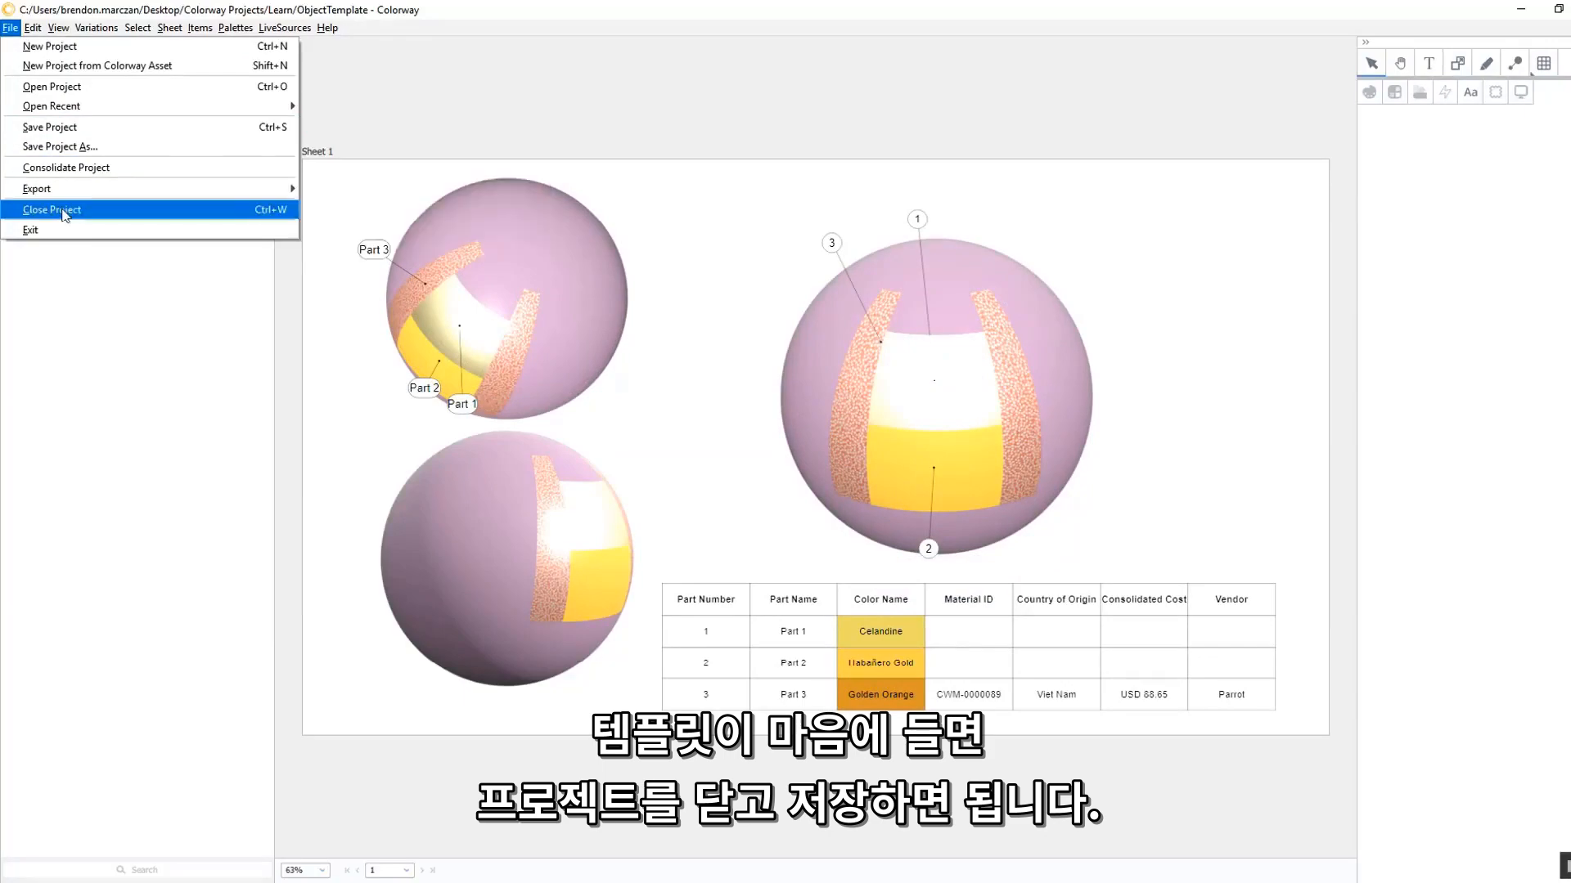
pyautogui.click(64, 211)
pyautogui.click(899, 459)
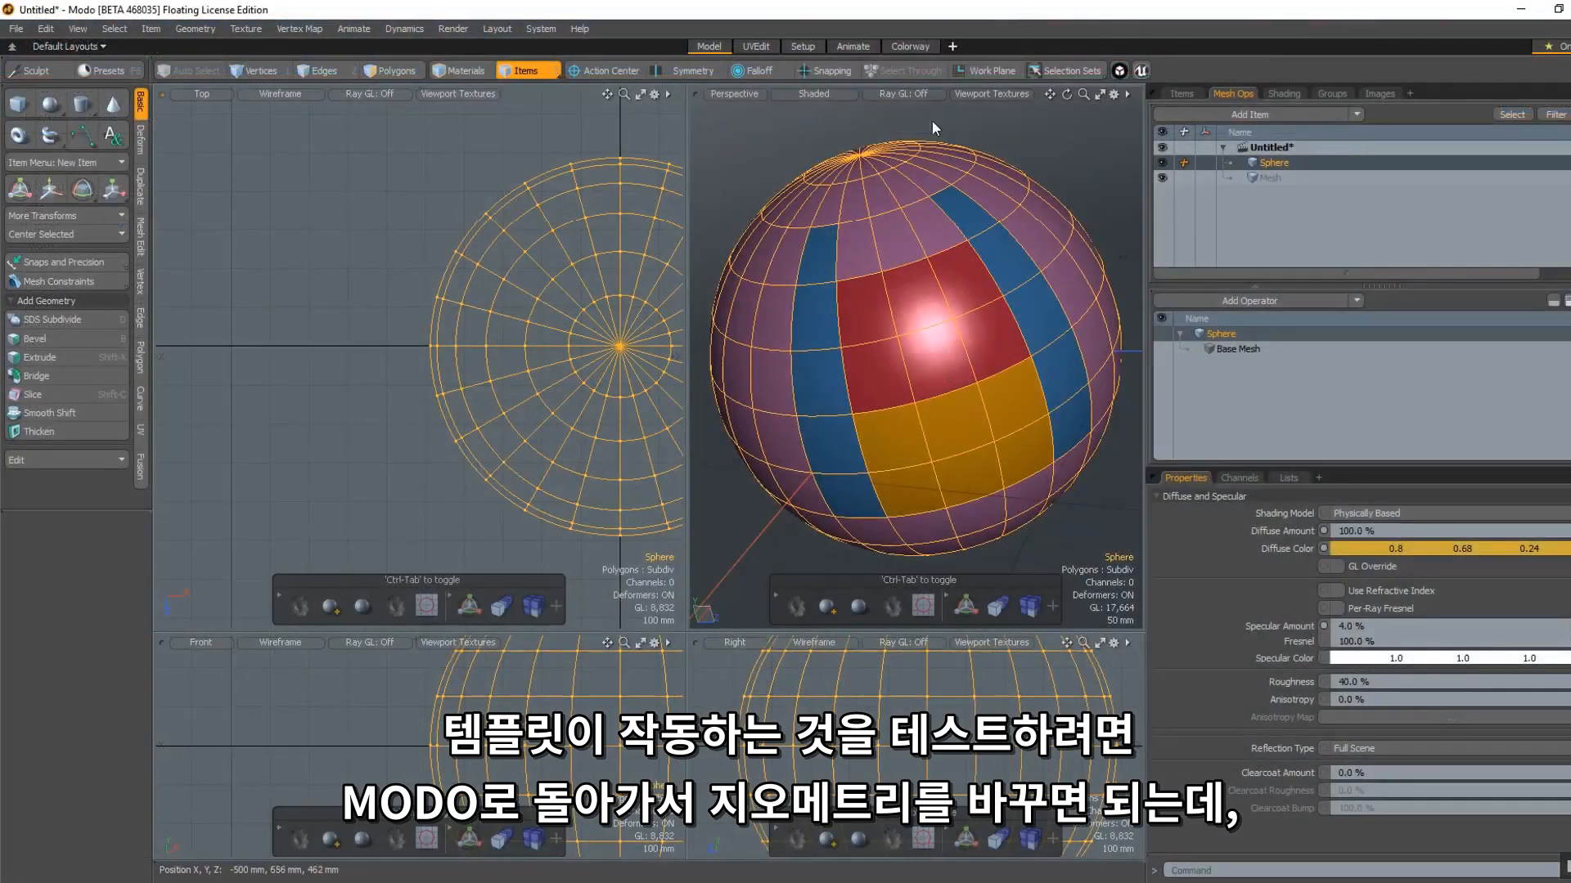
# Switch to Modo and start a preview render of the undeformed sphere in the Colorway layout
pyautogui.click(905, 49)
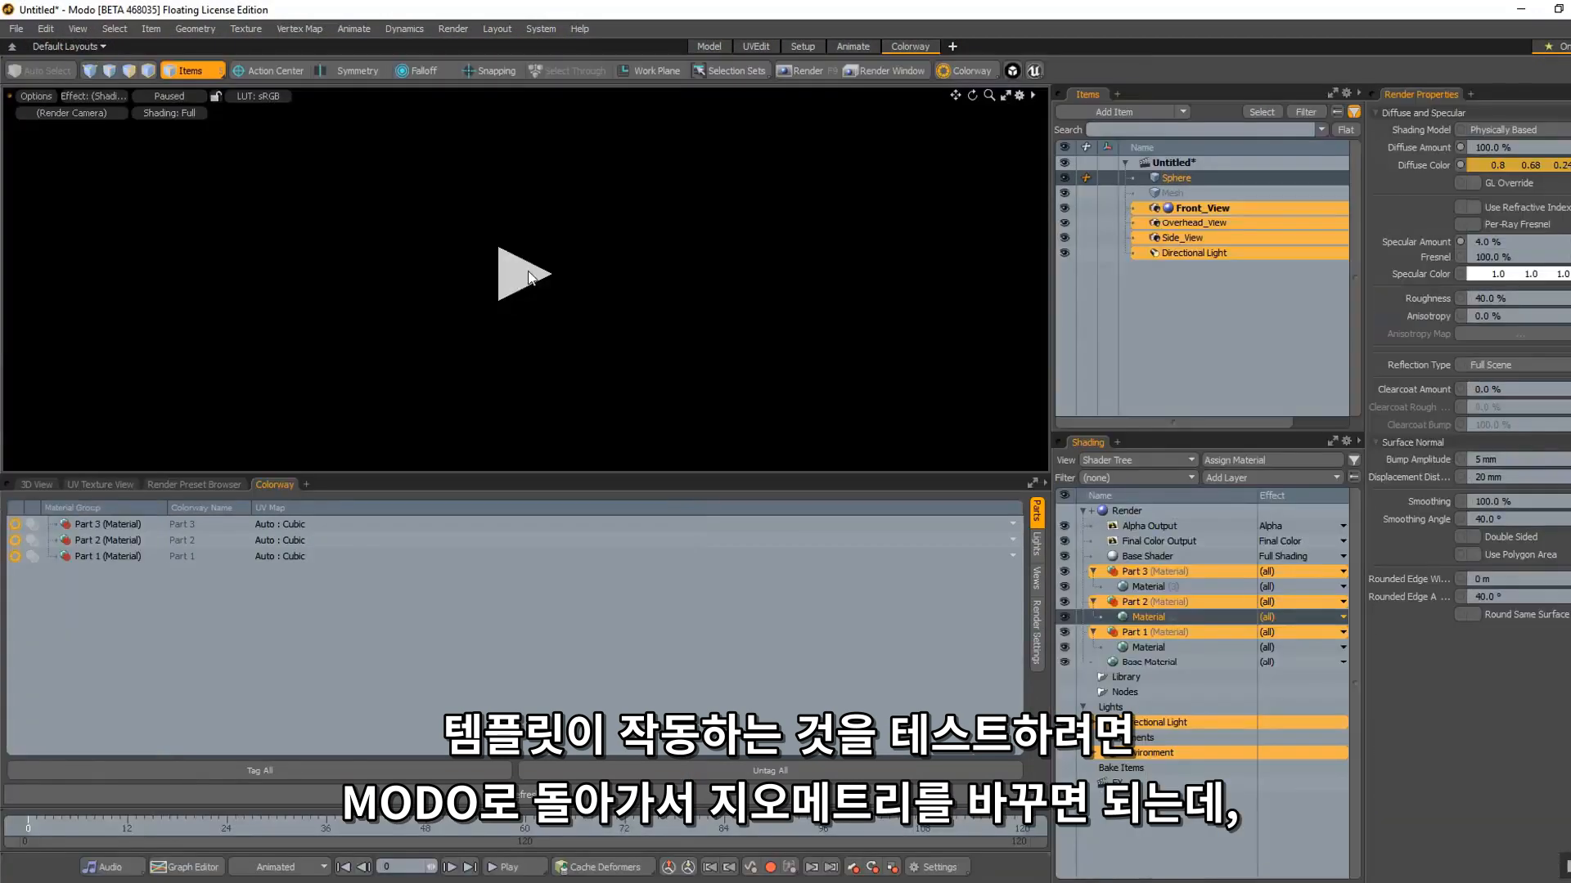
pyautogui.click(528, 270)
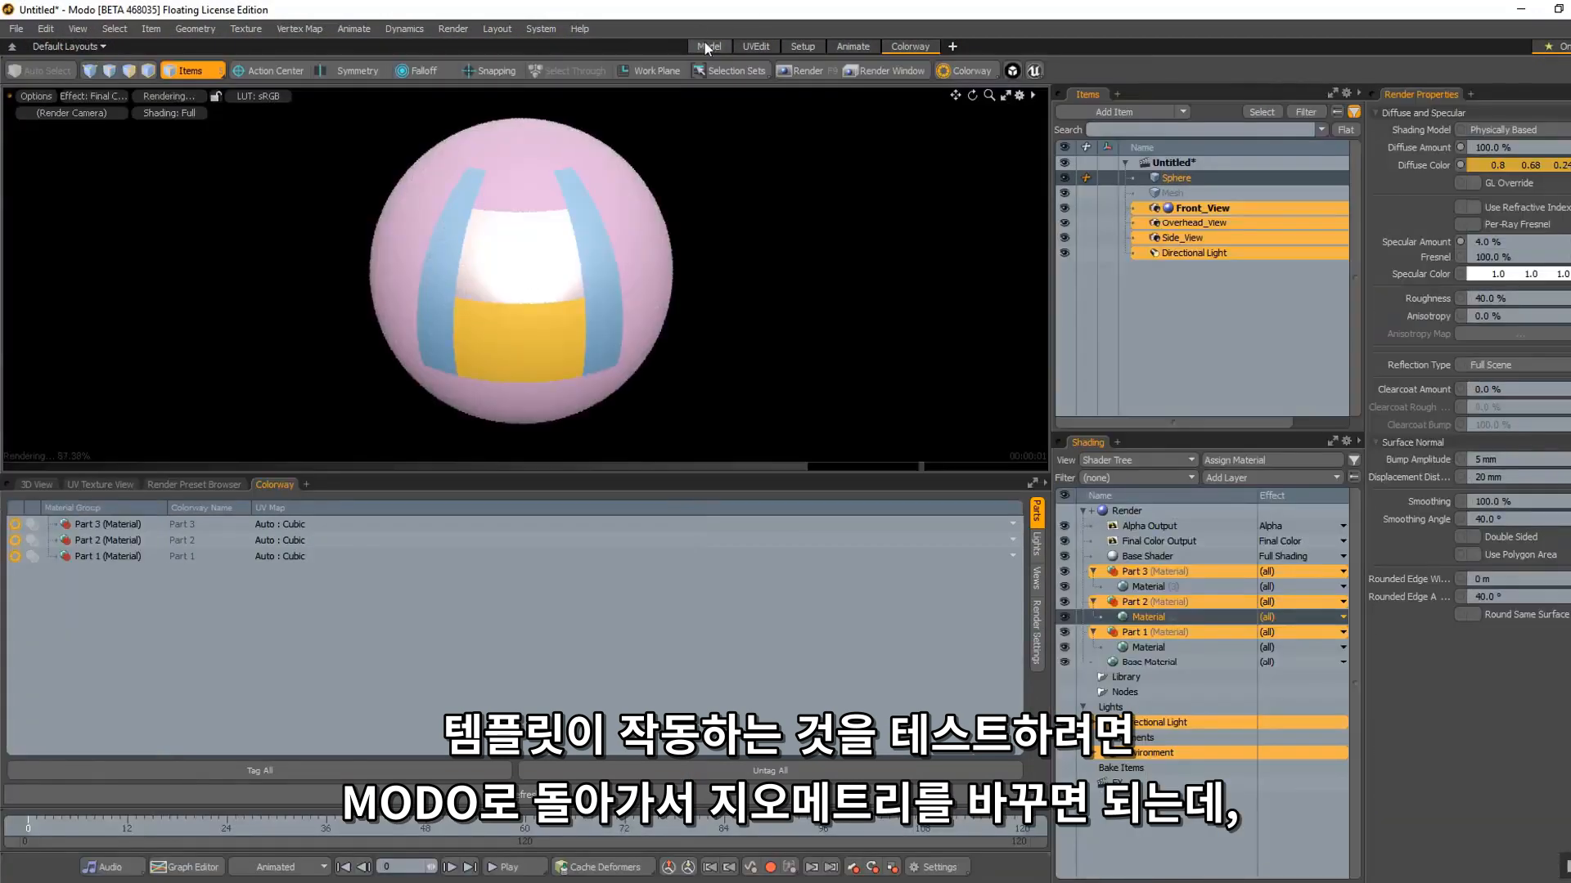
# Return to the modeling layout and deform the sphere's surface with the Push sculpting tool
pyautogui.click(704, 43)
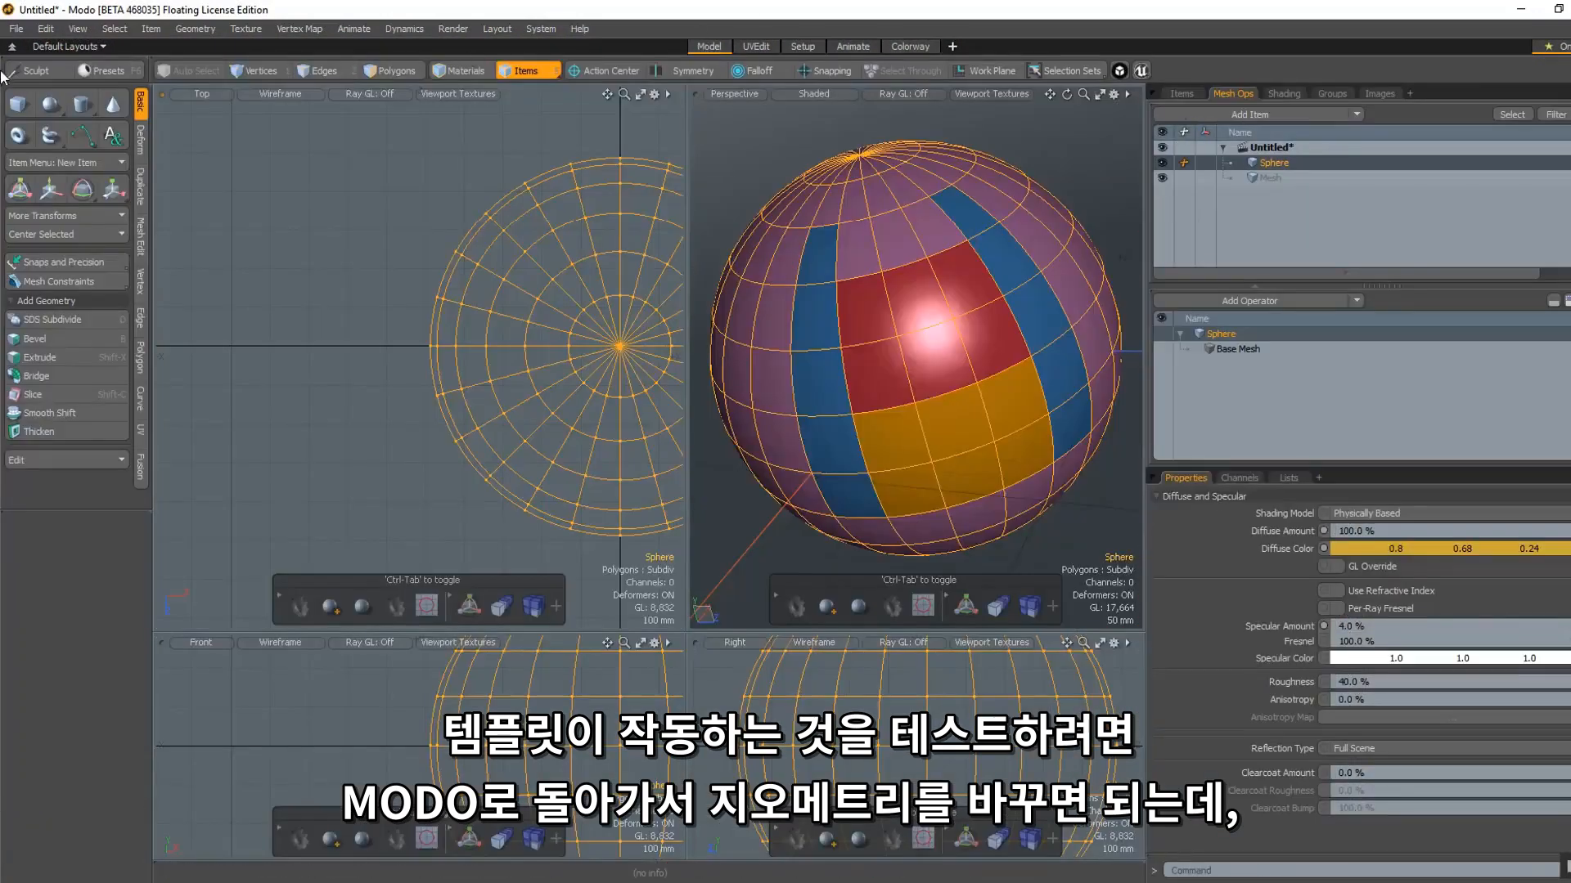
pyautogui.click(33, 71)
pyautogui.click(90, 170)
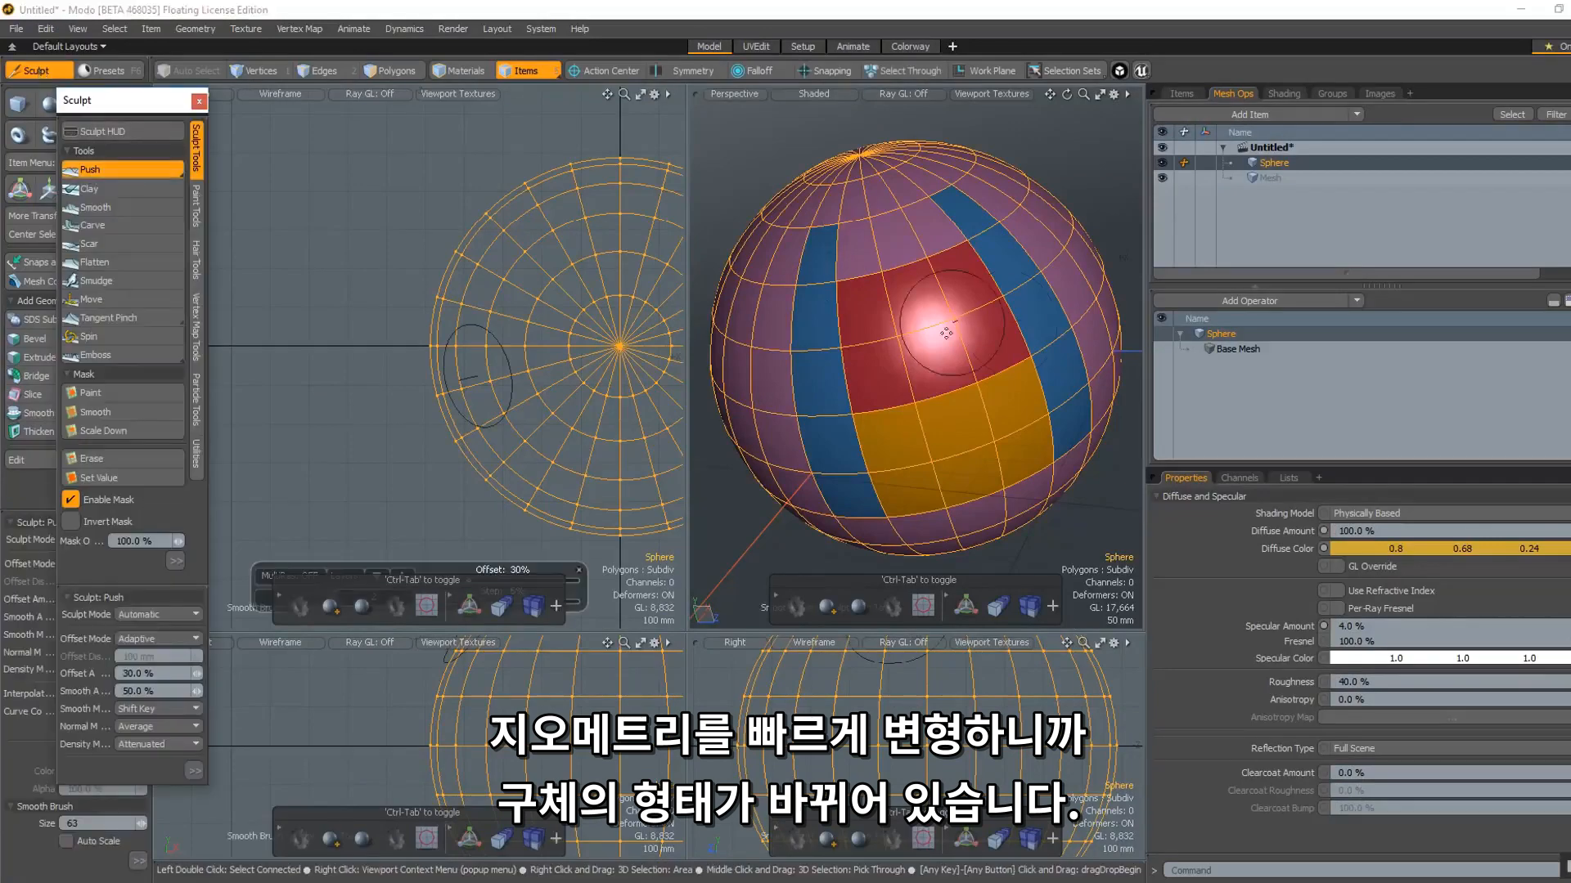
pyautogui.moveTo(1072, 431)
pyautogui.mouseDown()
pyautogui.moveTo(949, 352)
pyautogui.moveTo(757, 319)
pyautogui.mouseUp()
# Enable Create Colorway Project in the Render Settings of the Colorway layout
pyautogui.click(930, 45)
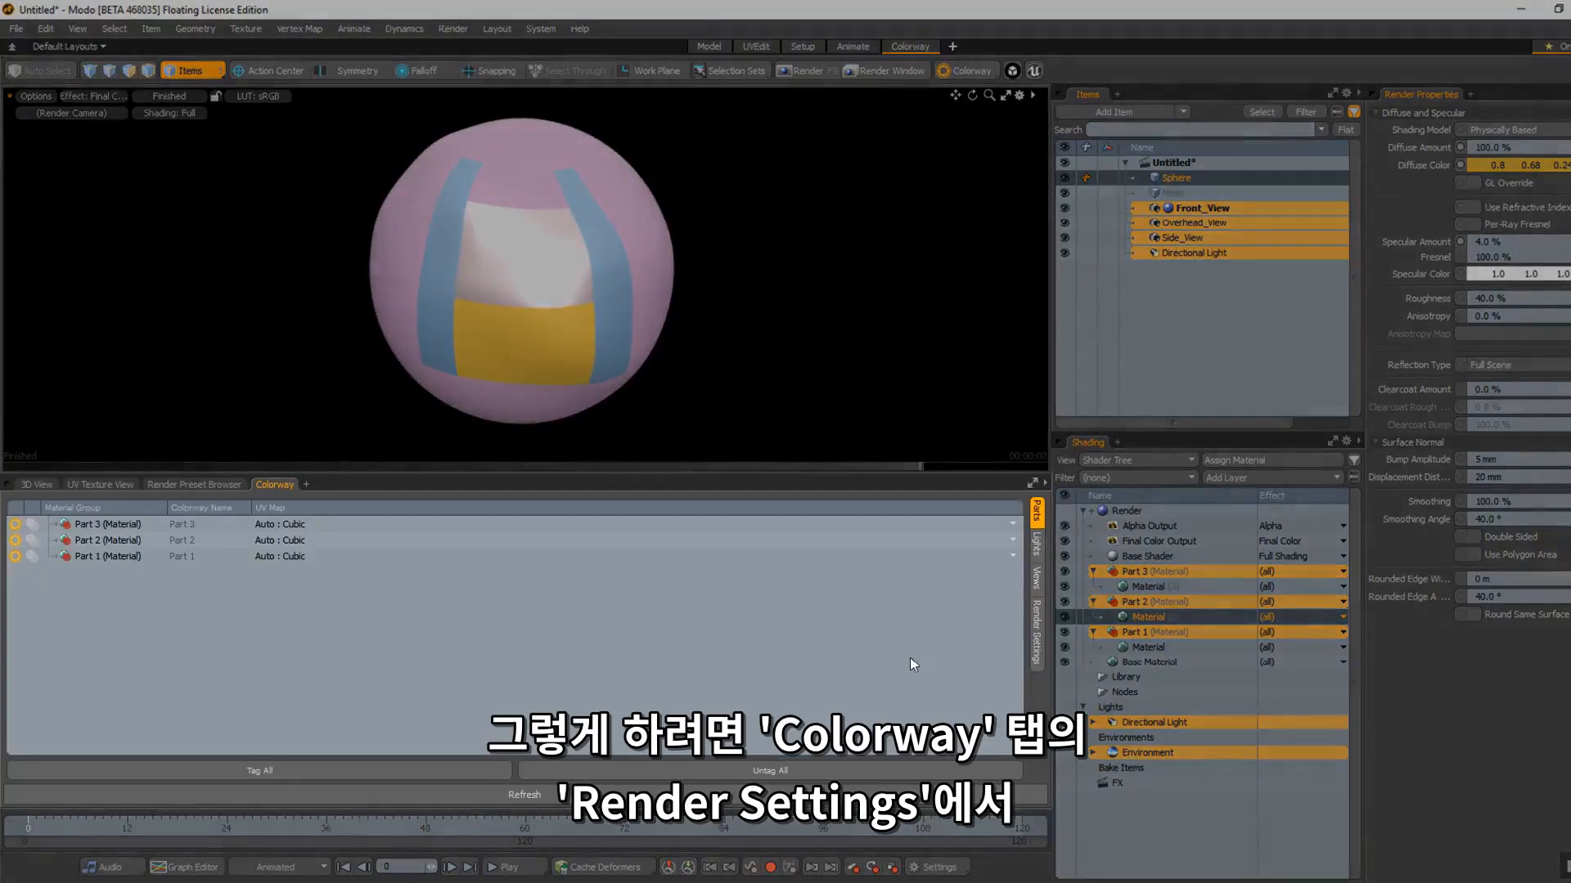
pyautogui.click(1032, 614)
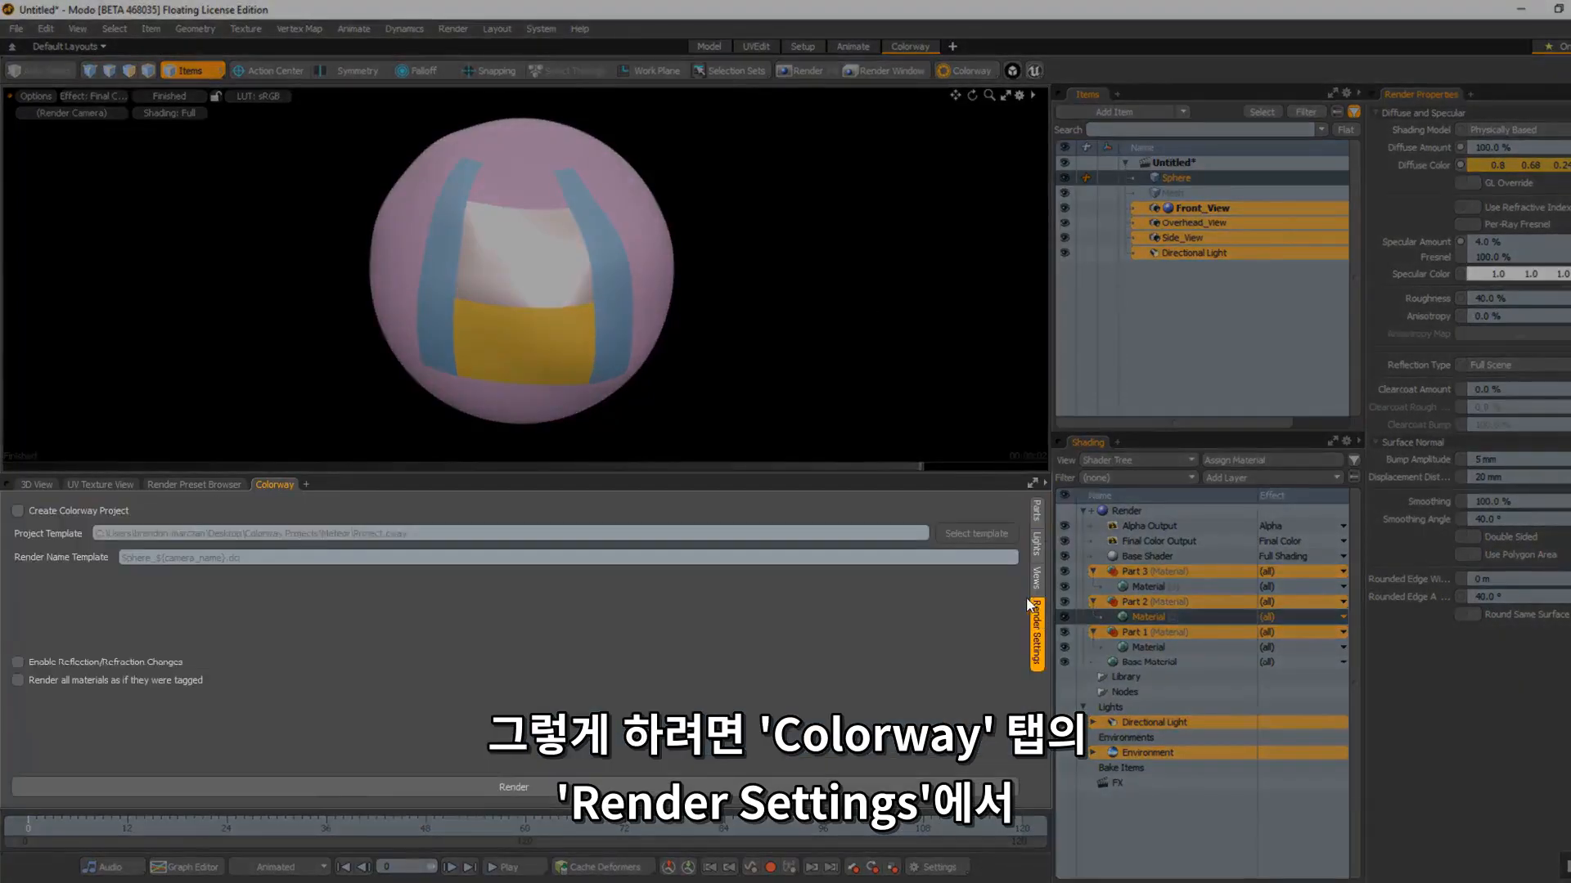
pyautogui.click(17, 512)
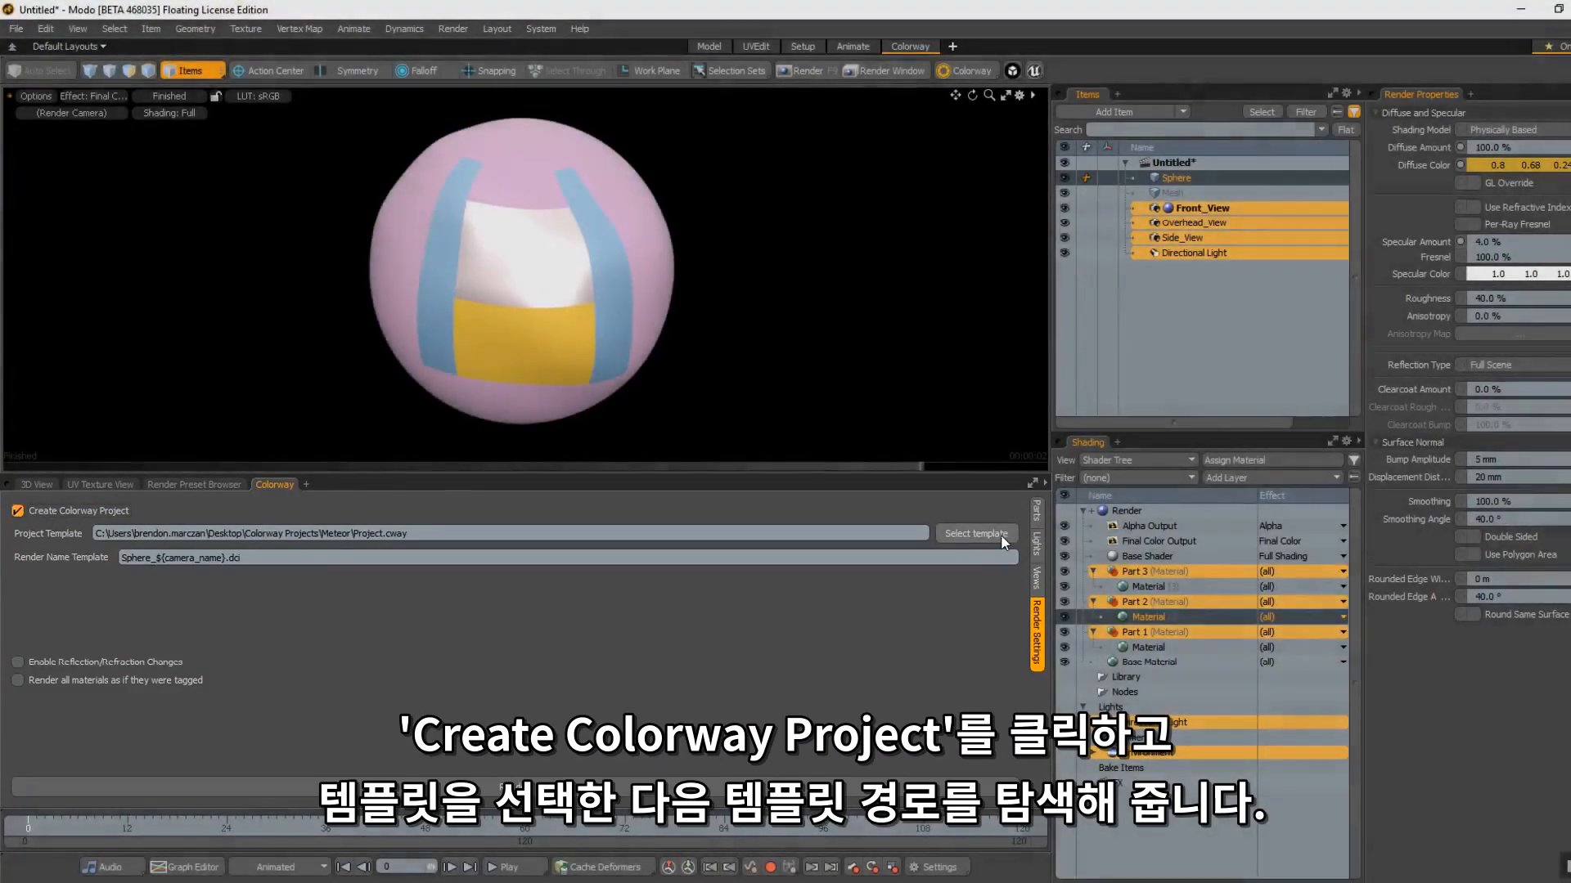
# Choose Project.cway from Colorway Projects/Learn/ObjectTemplate as the project template and set the render name template to Object_${camera_name}.dci
pyautogui.click(1000, 534)
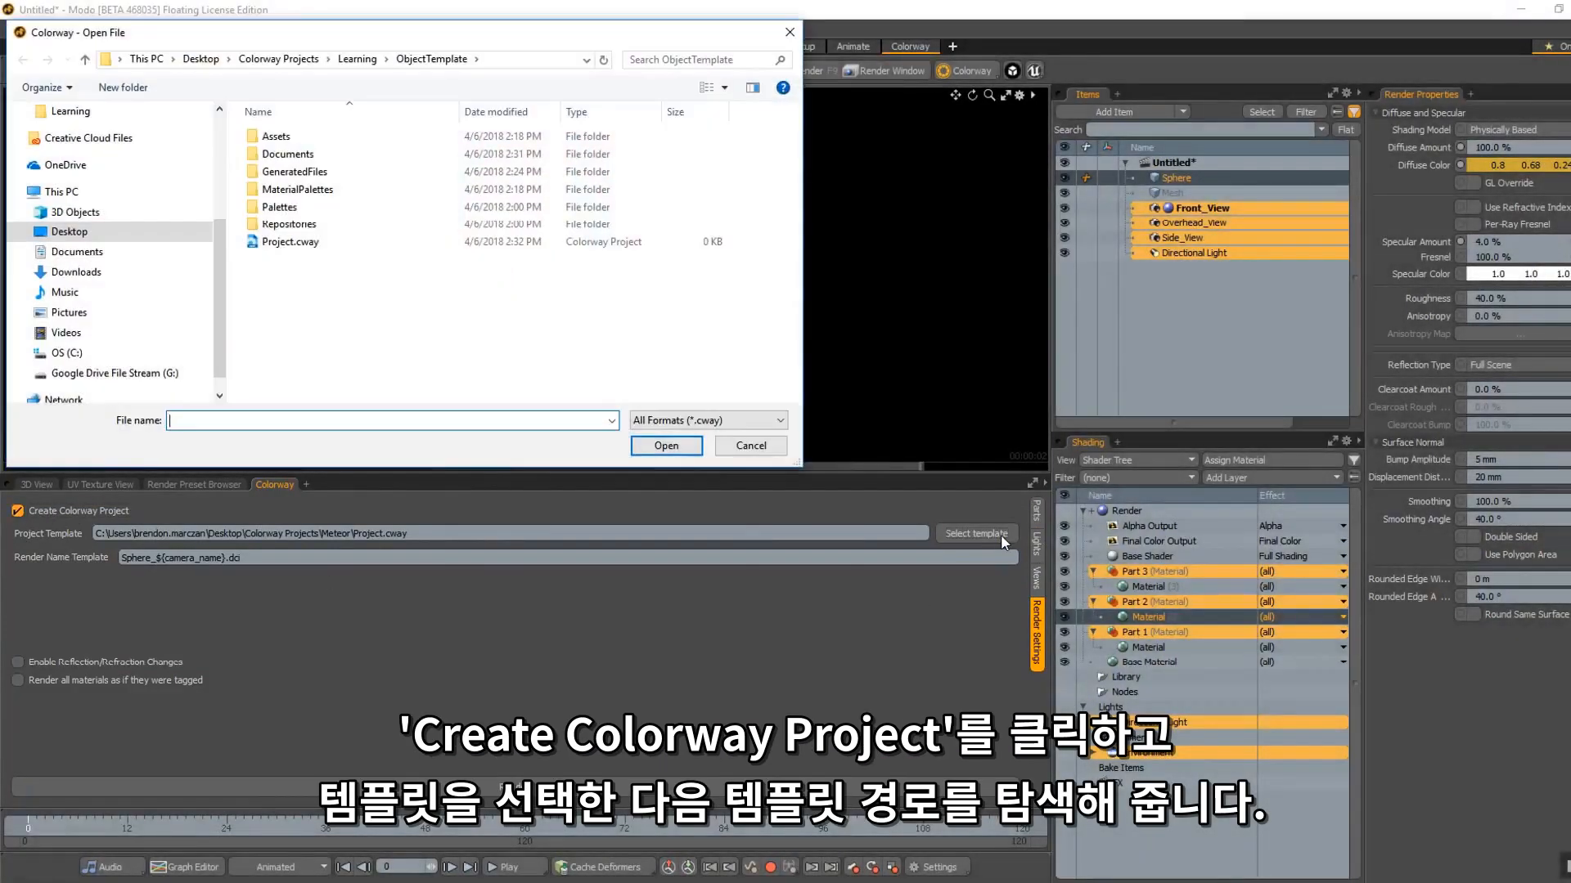
pyautogui.click(278, 58)
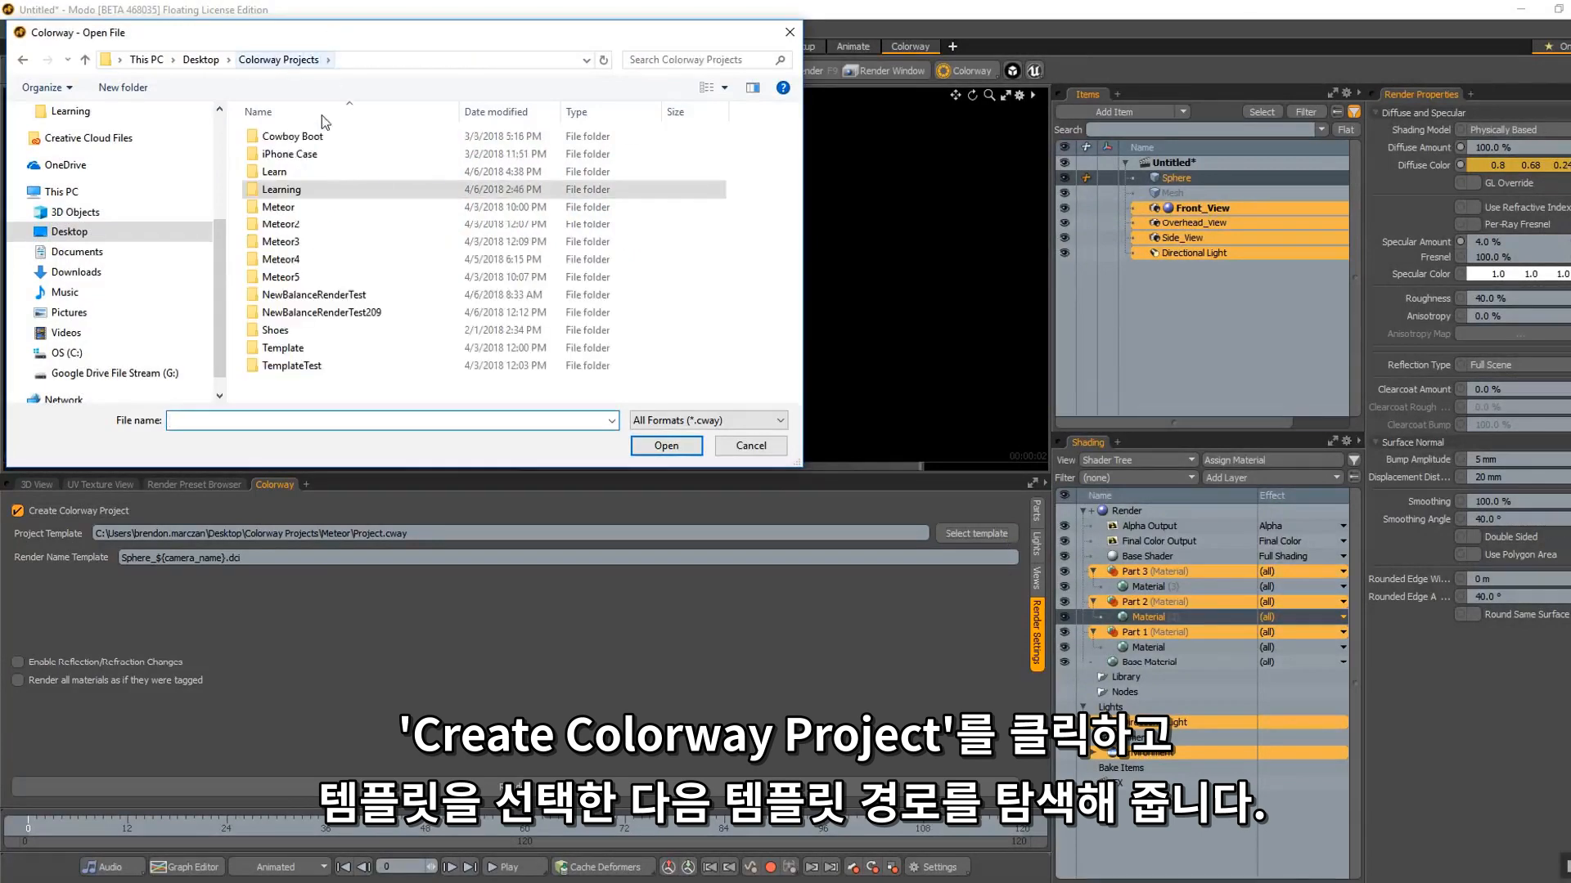
pyautogui.doubleClick(278, 173)
pyautogui.doubleClick(321, 134)
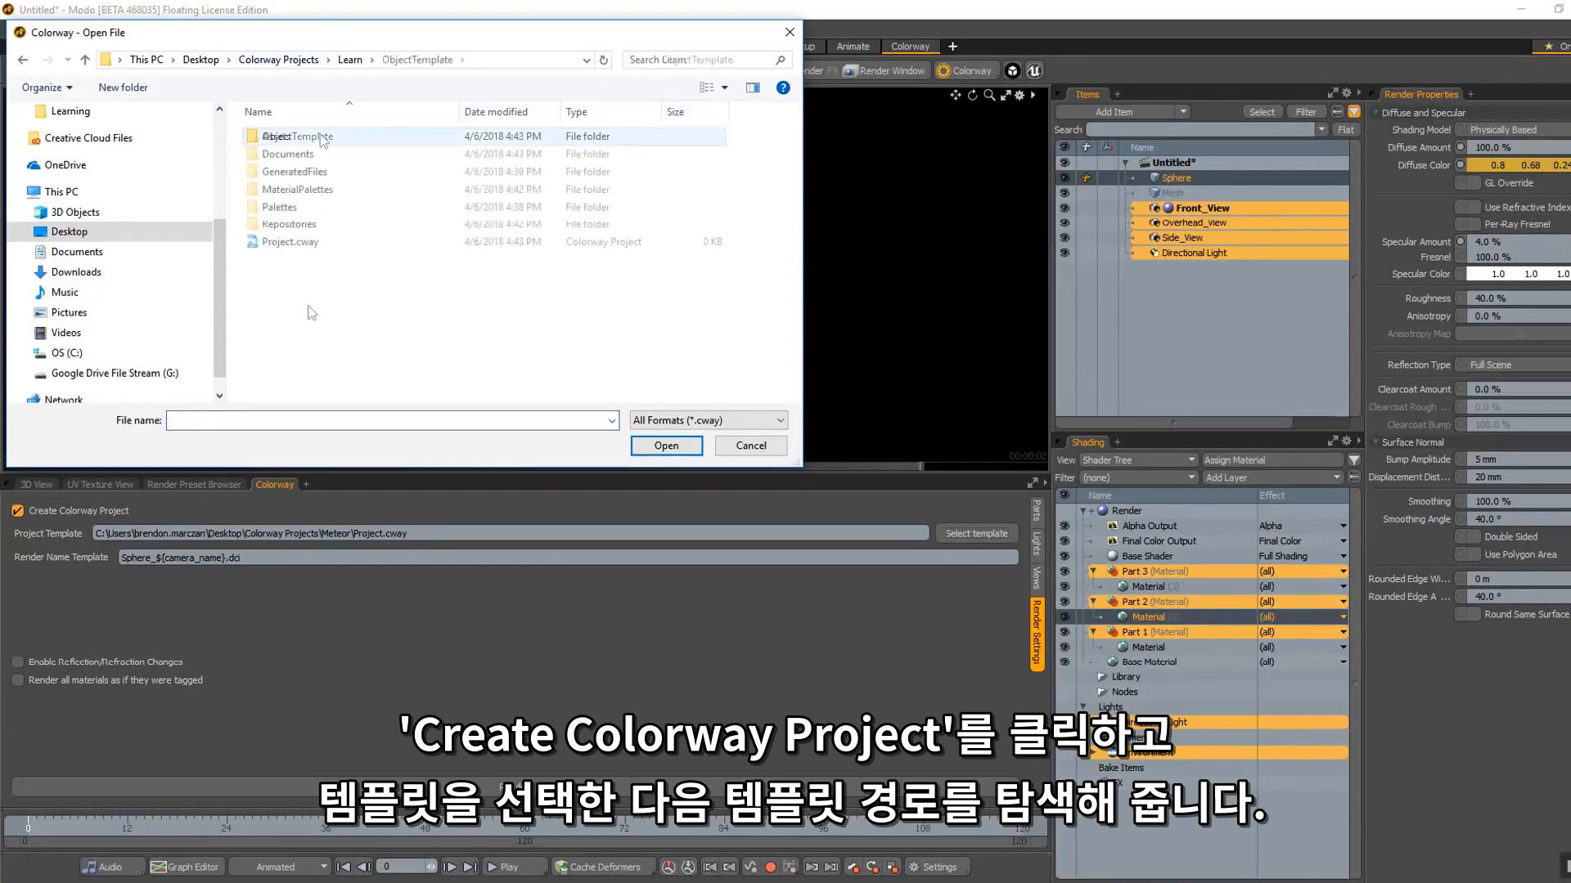
pyautogui.click(326, 242)
pyautogui.click(666, 446)
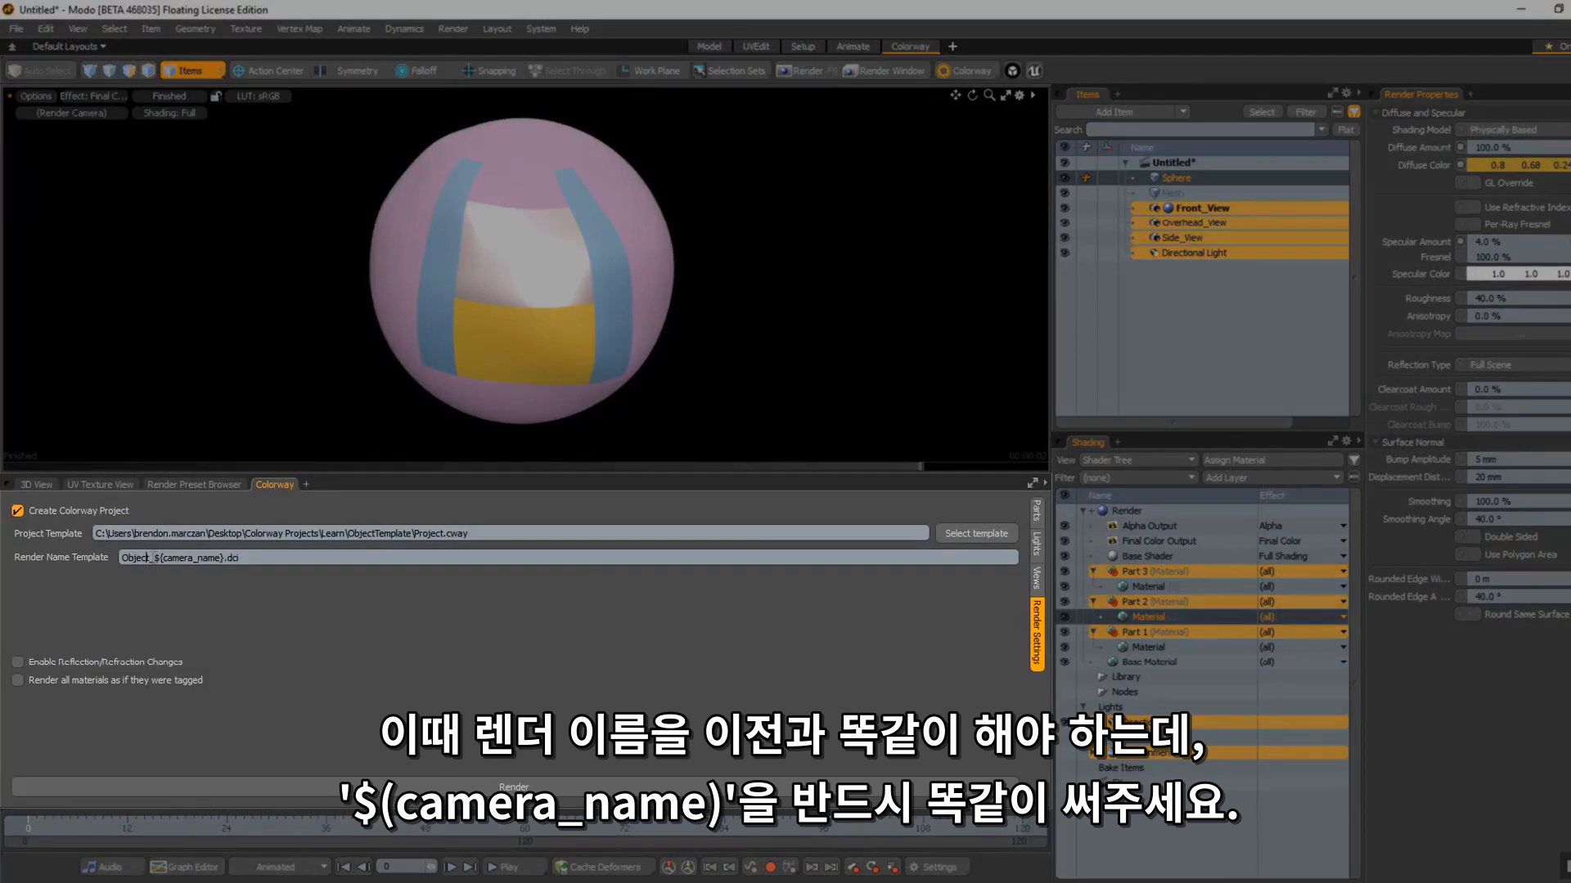
pyautogui.doubleClick(138, 557)
pyautogui.moveTo(156, 559); pyautogui.dragTo(159, 558)
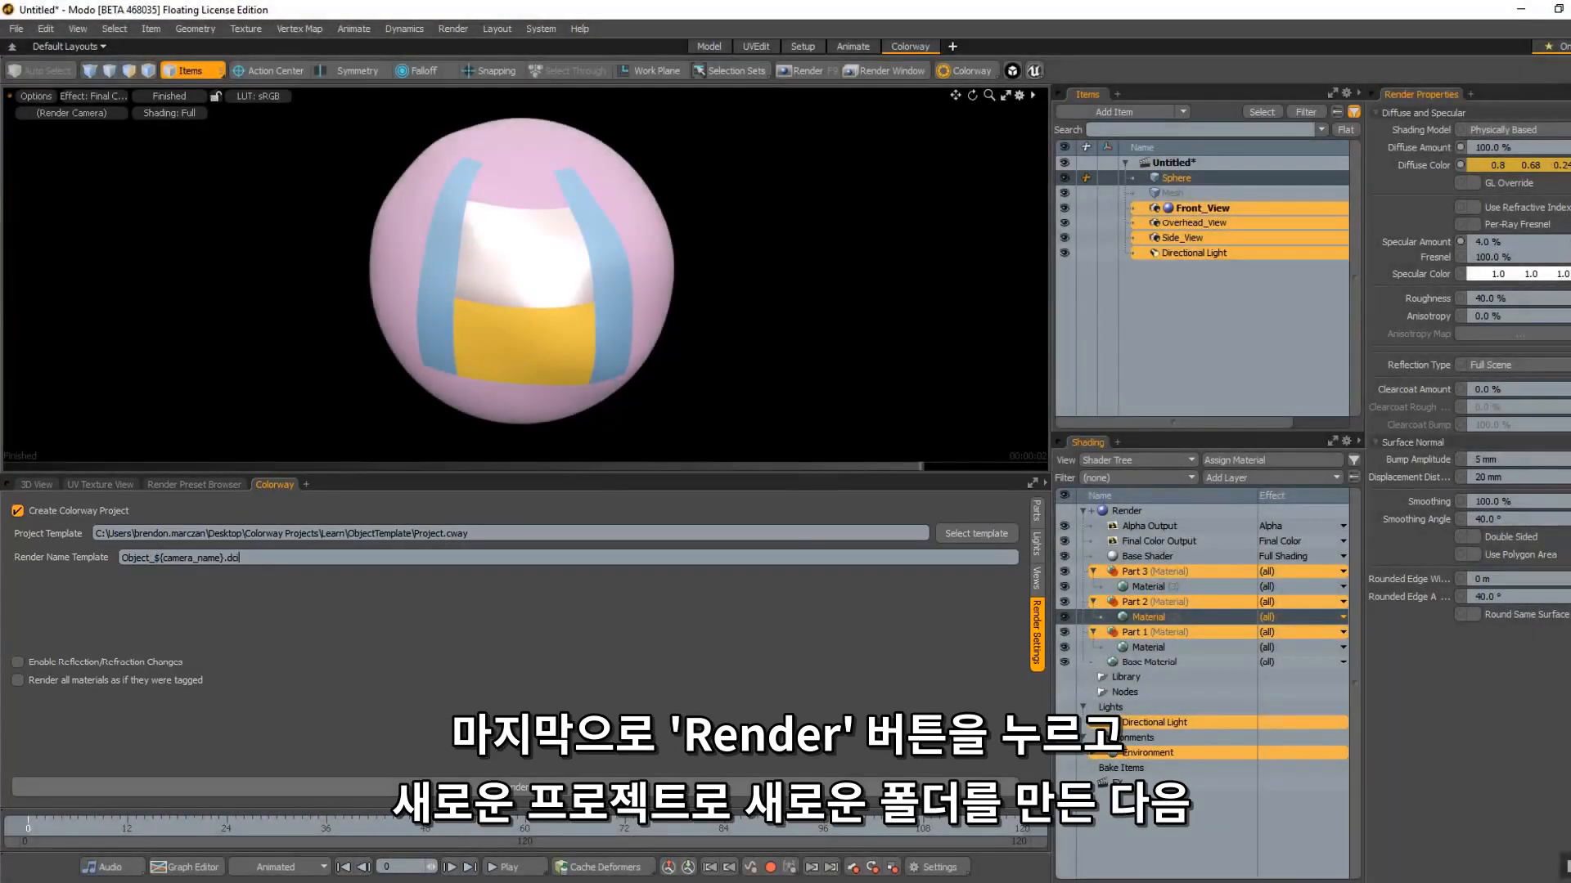
# Render the deformed sphere into a new output project folder named Object2 inside the Learn folder
pyautogui.click(516, 786)
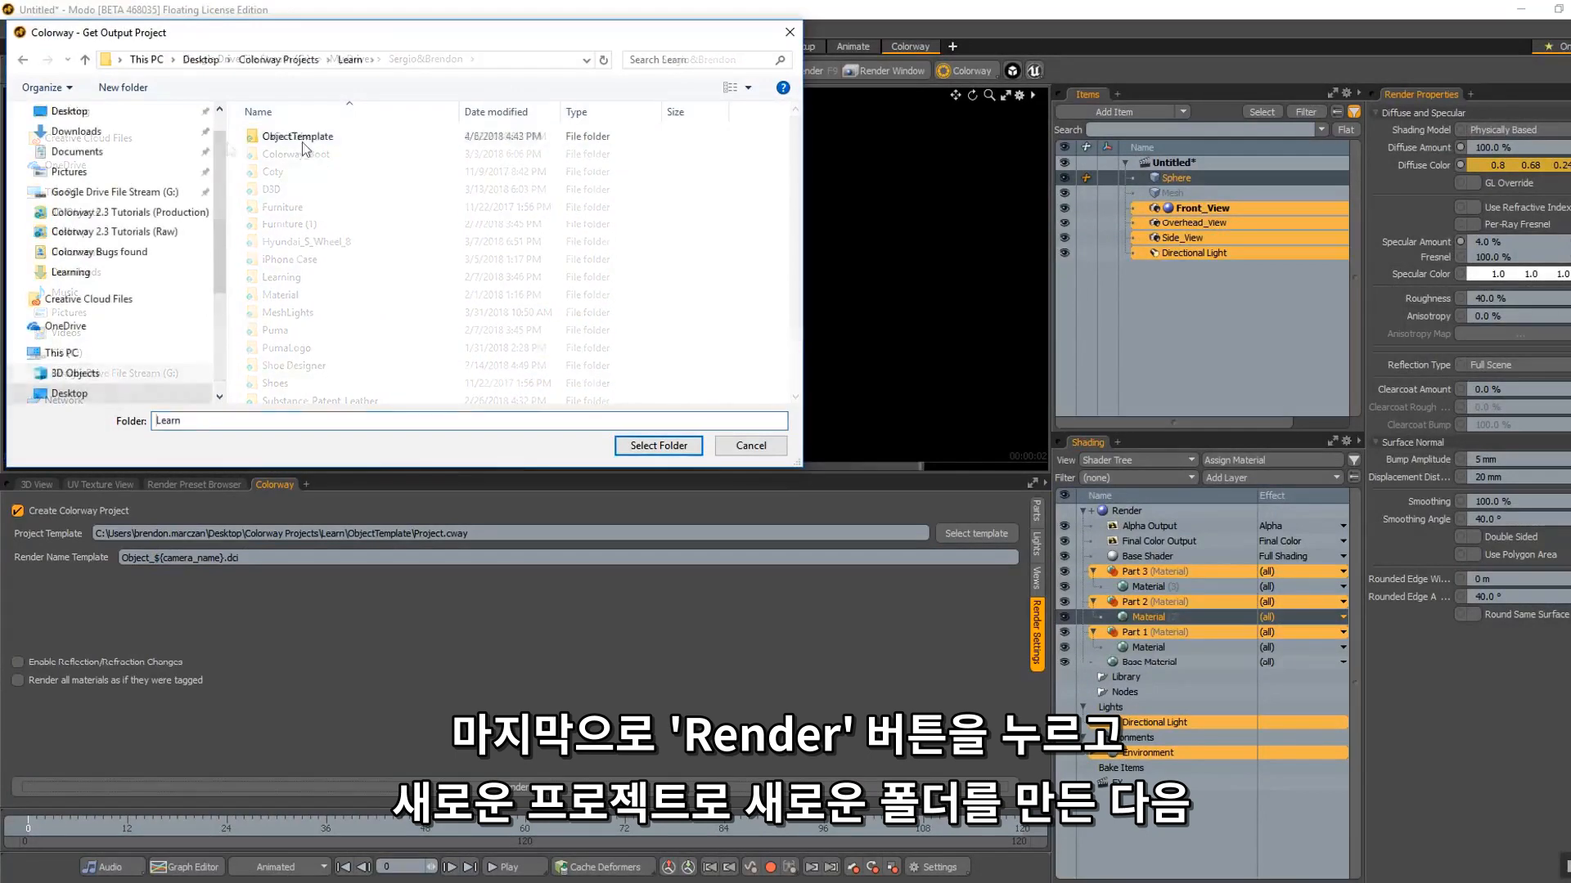
pyautogui.click(113, 87)
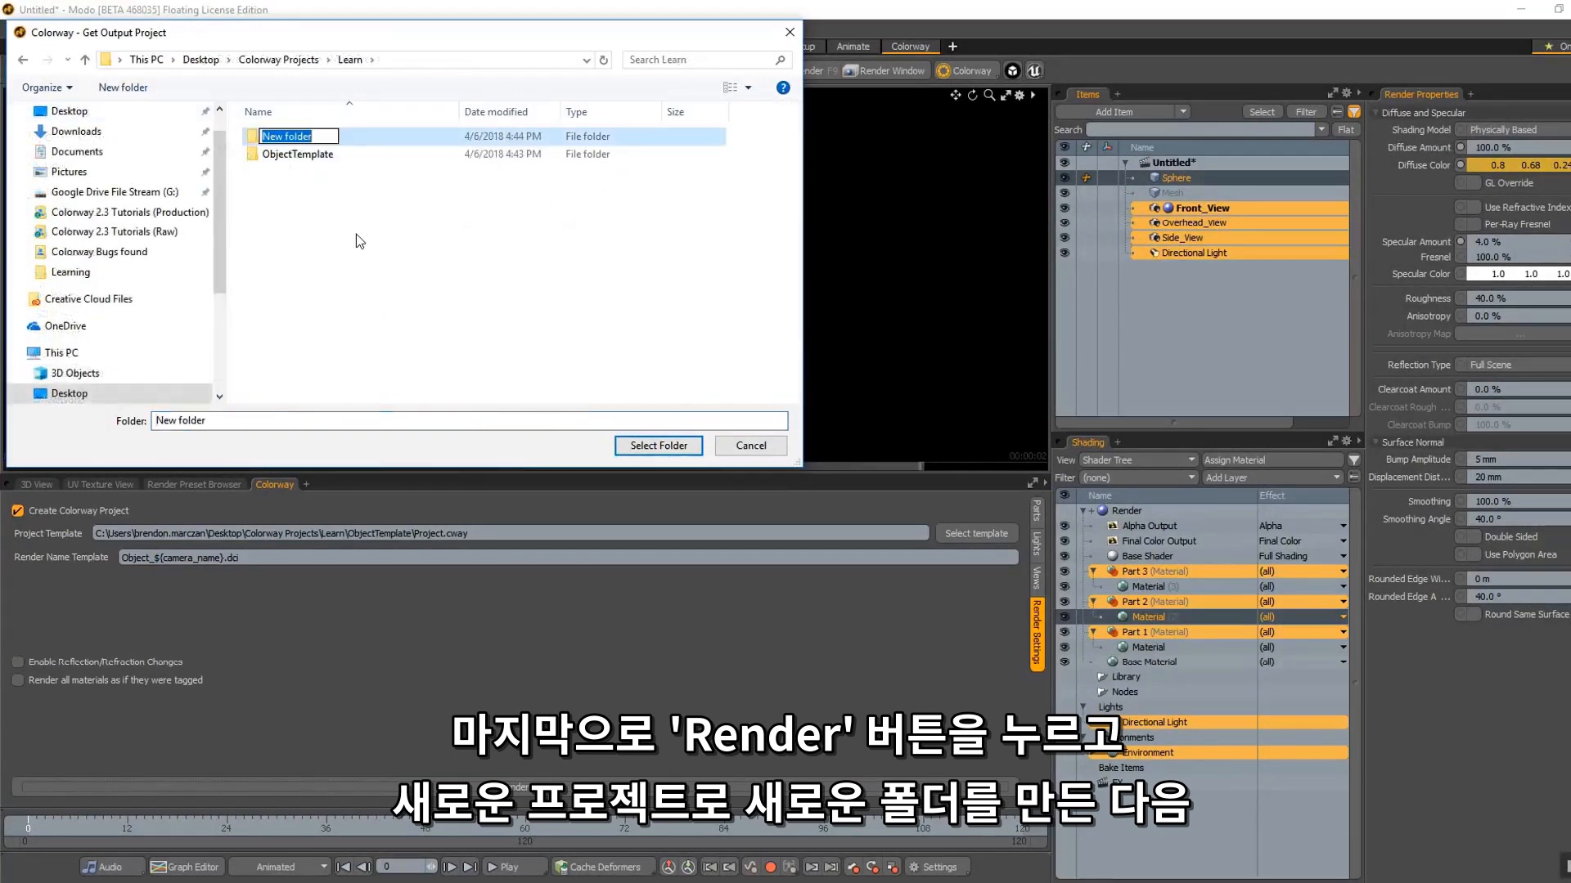
pyautogui.write('Object2')
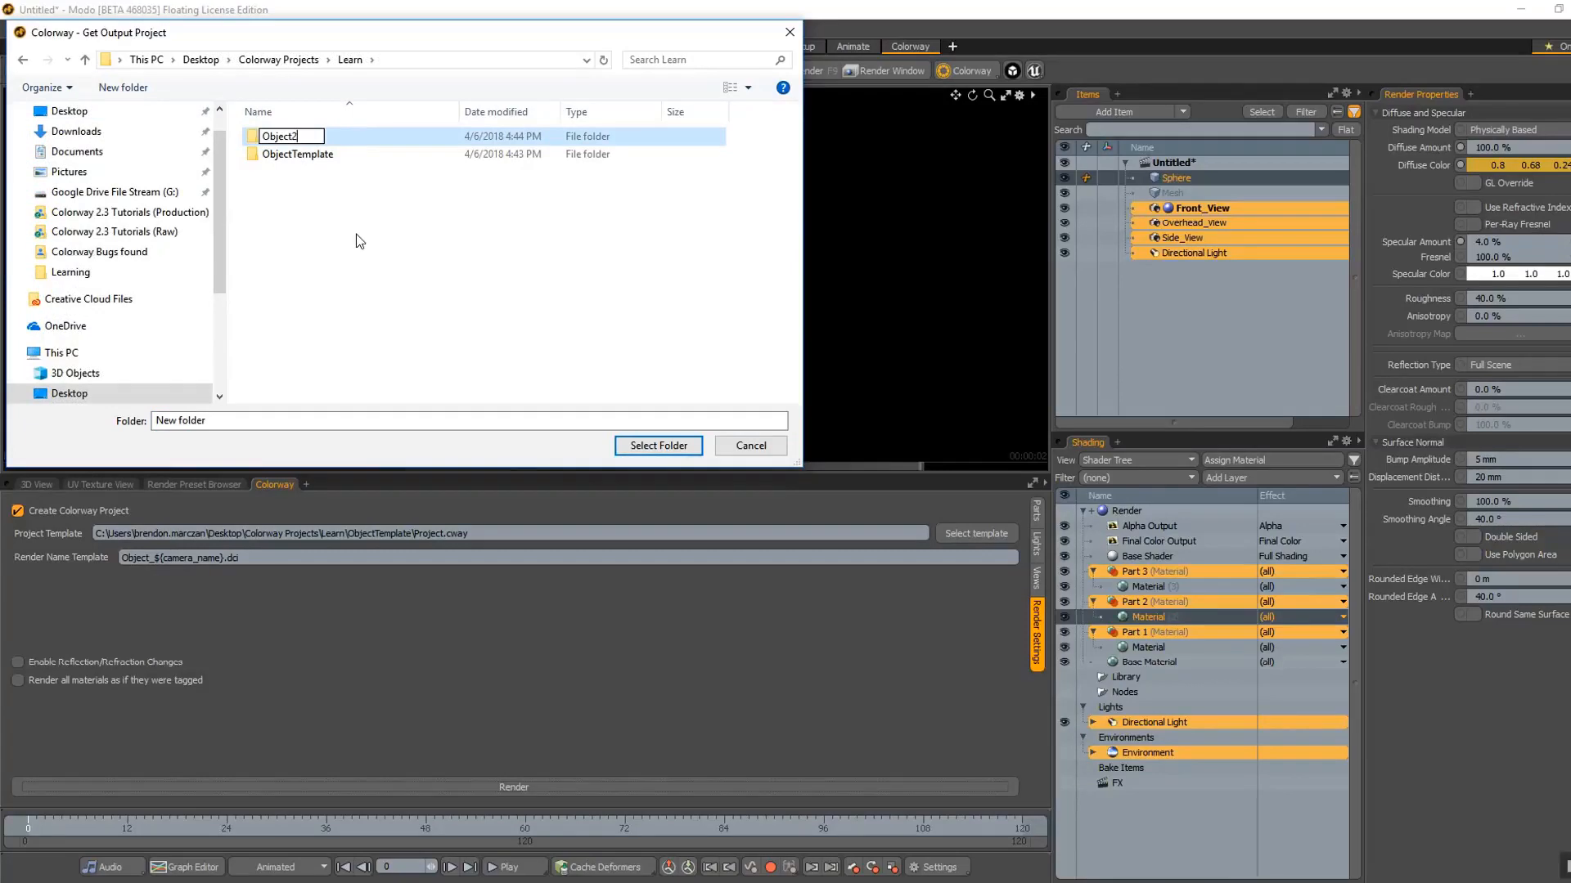
pyautogui.press('Return')
pyautogui.click(333, 136)
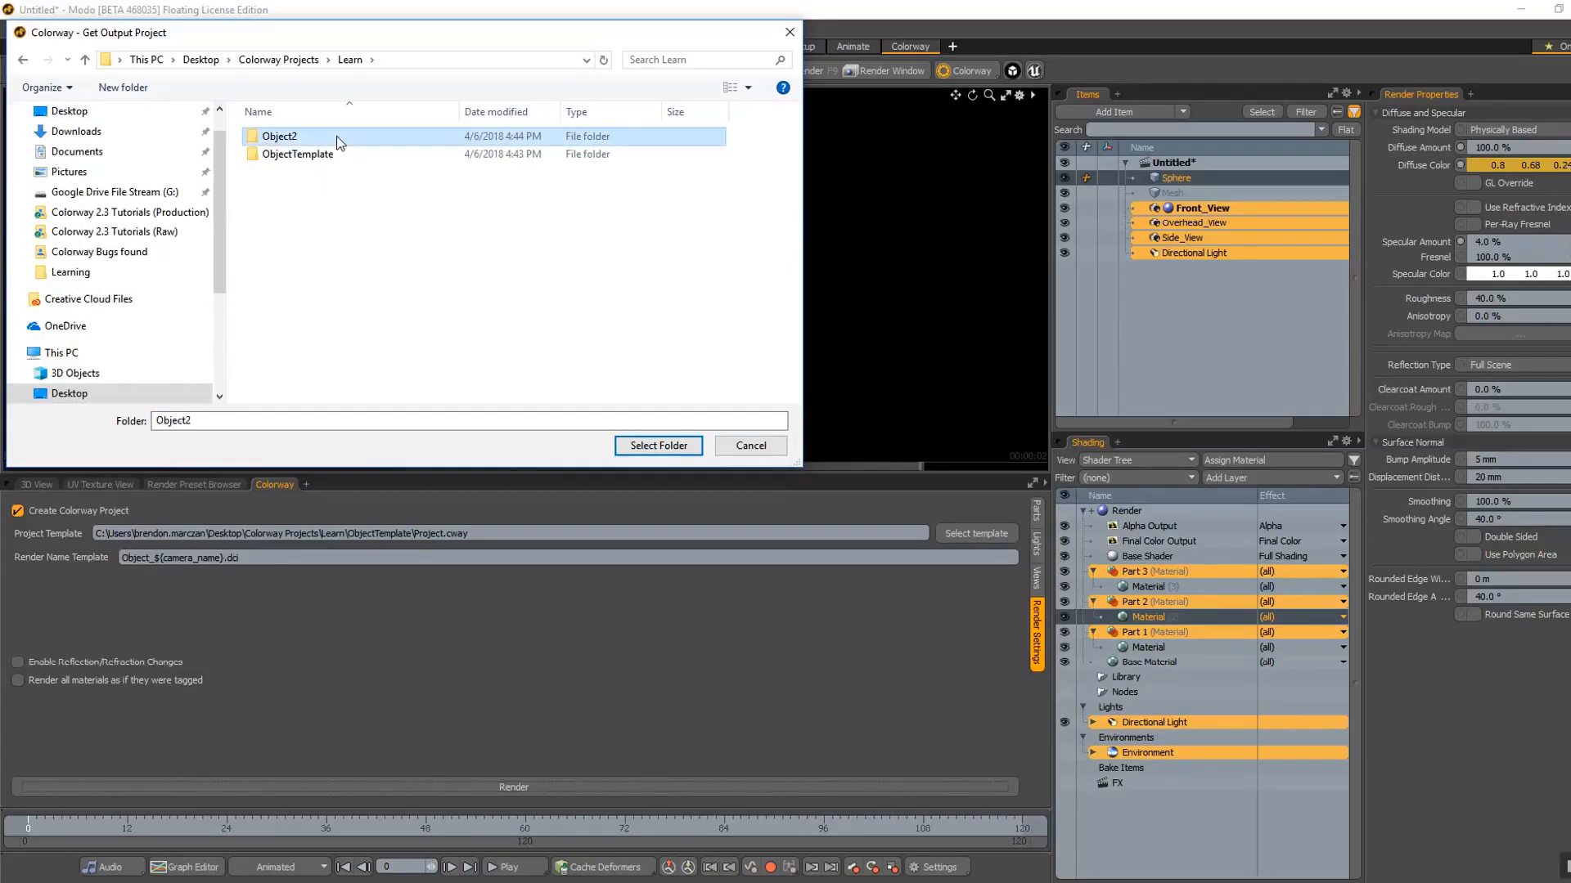
pyautogui.click(693, 446)
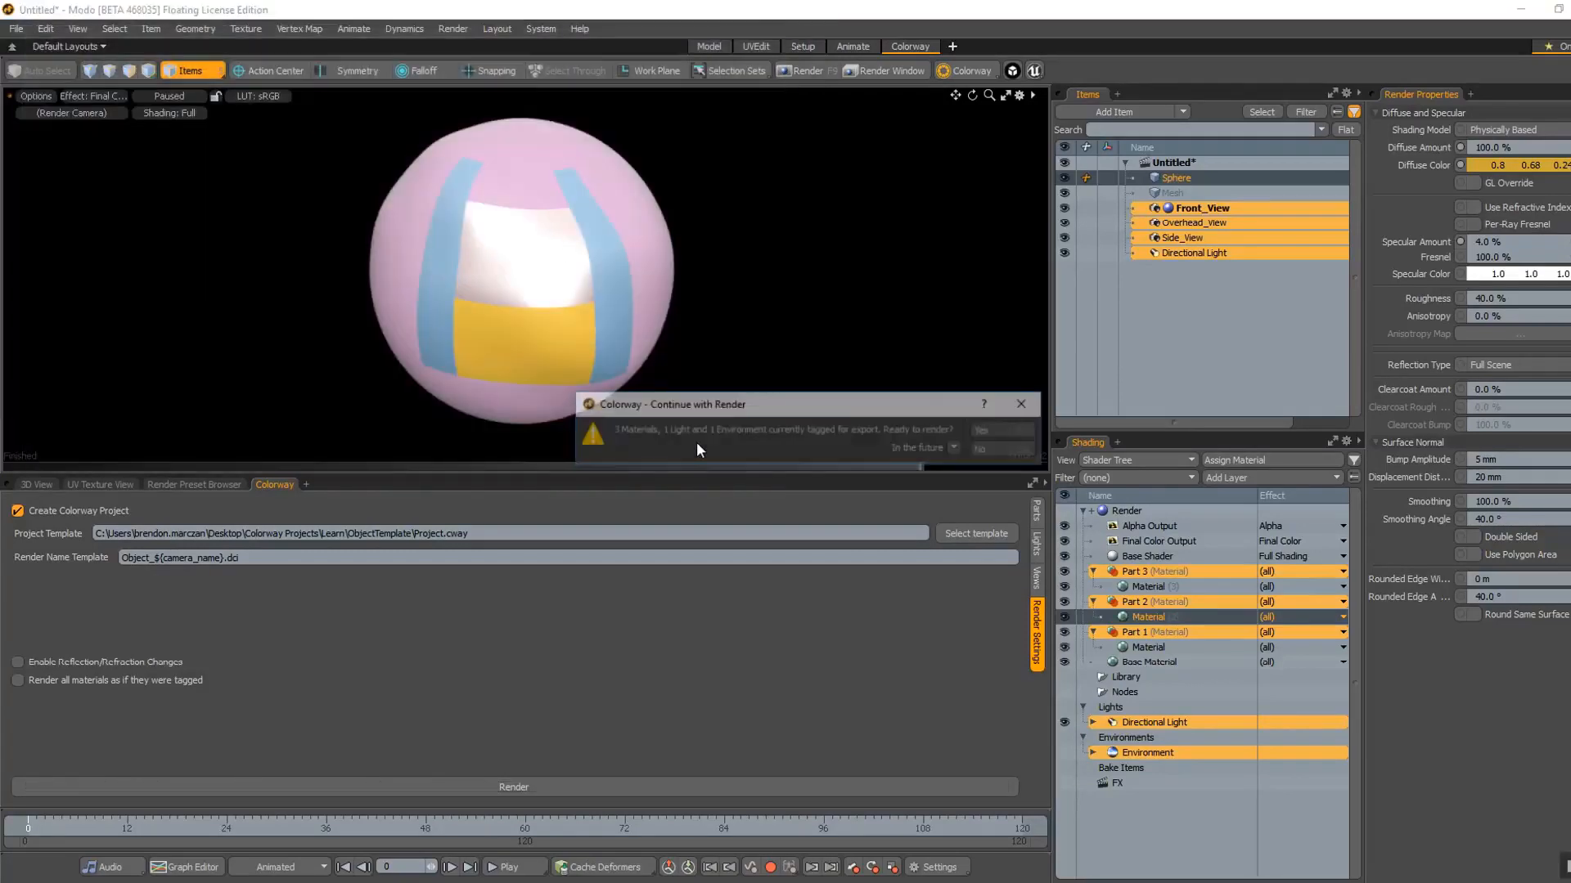
pyautogui.click(978, 429)
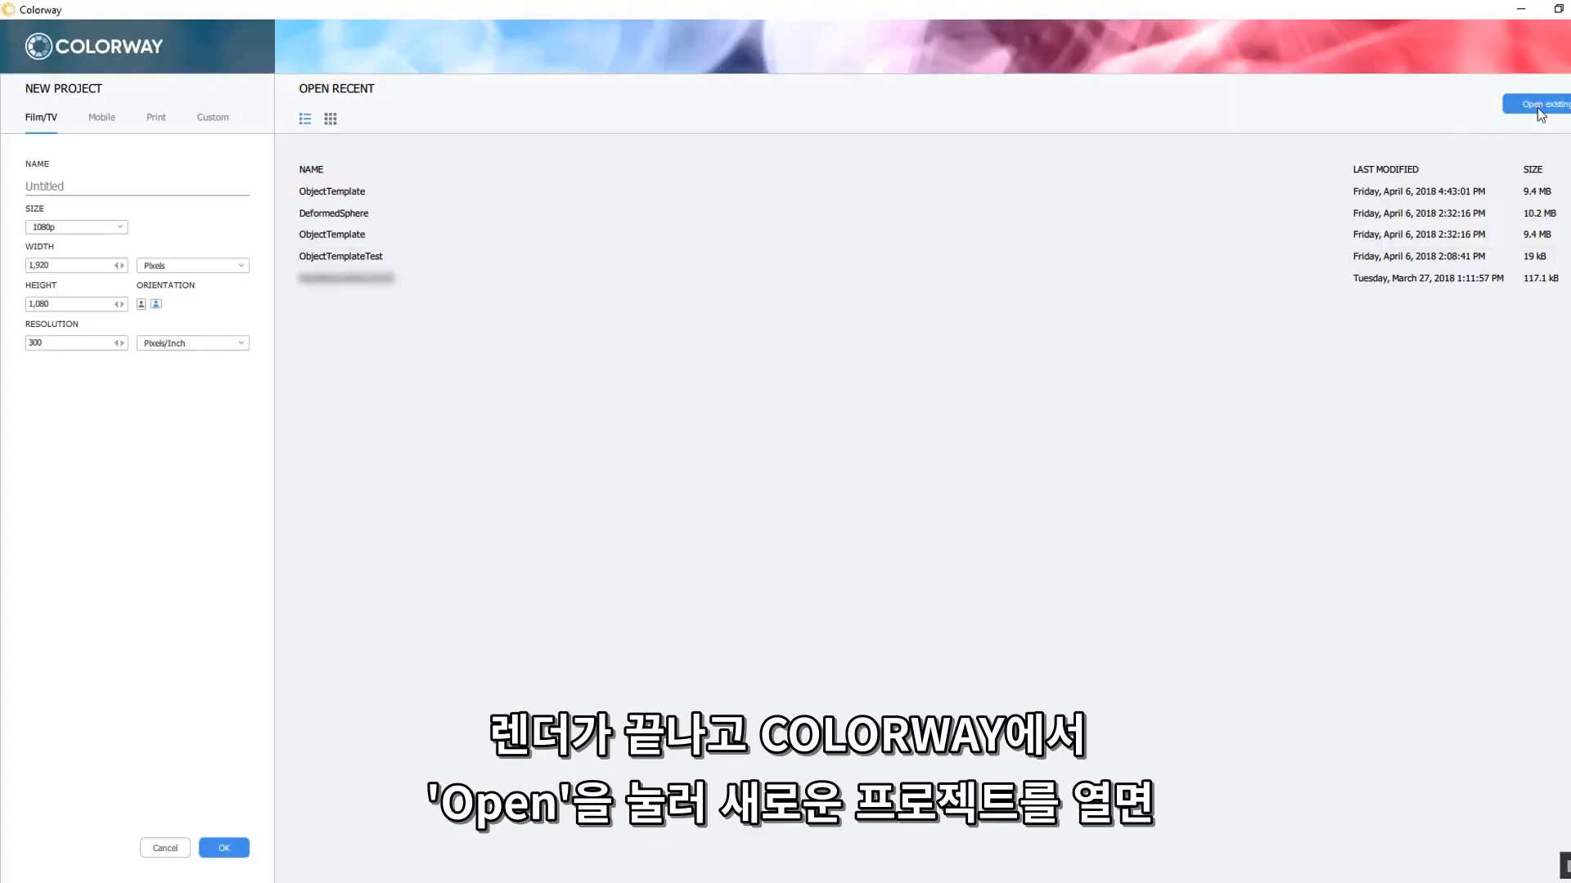
# Switch to Colorway and open the Learn/Object2 project to review its updated views, callouts and table
pyautogui.click(1540, 105)
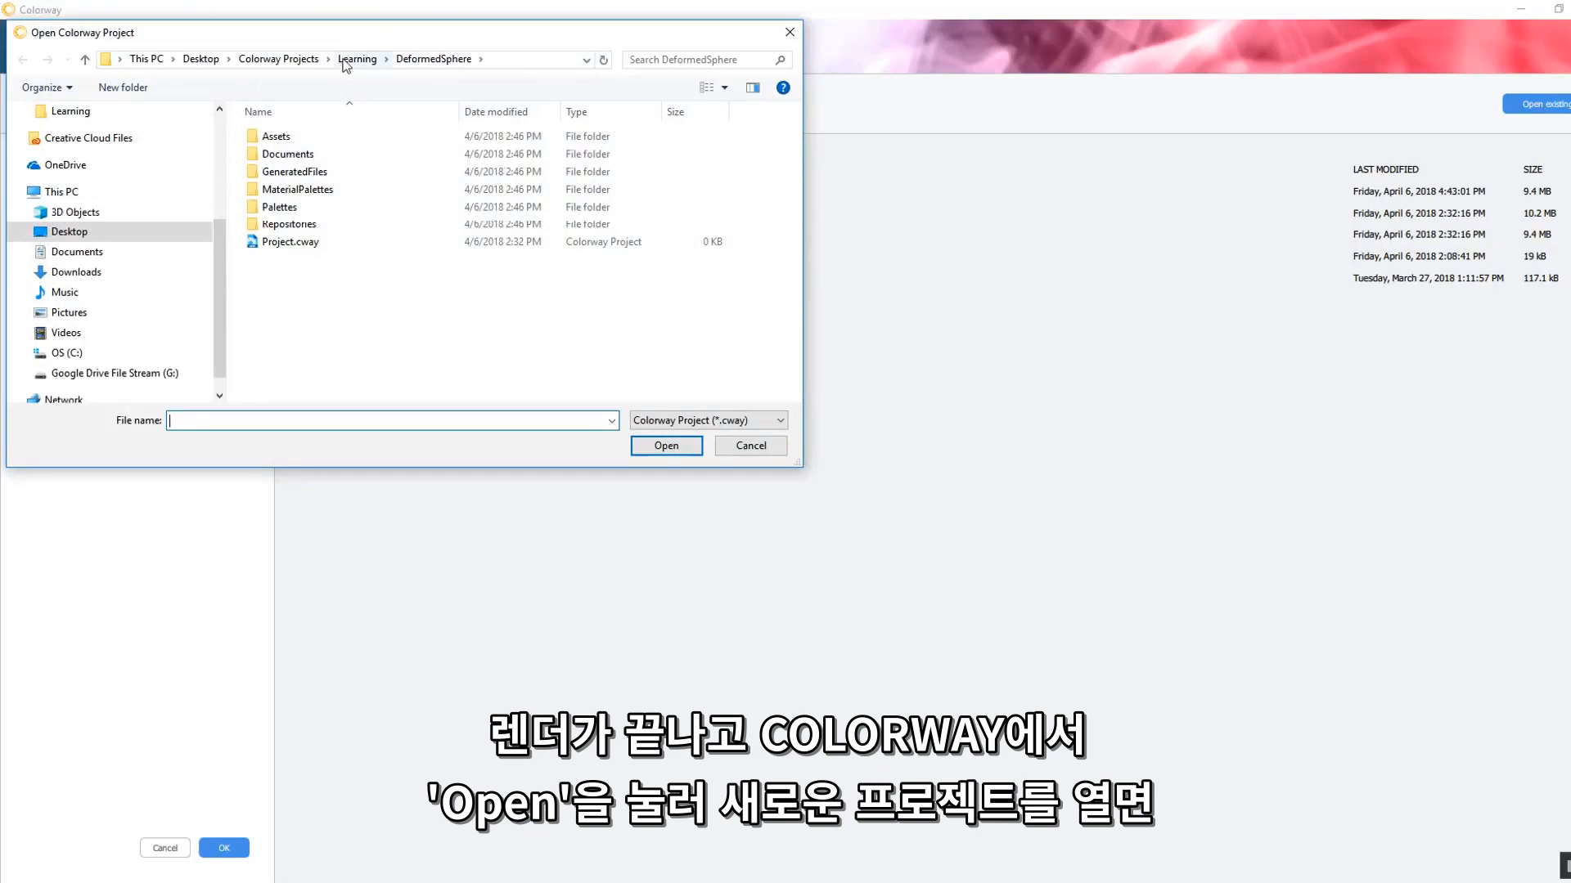
pyautogui.click(299, 64)
pyautogui.doubleClick(288, 190)
pyautogui.doubleClick(286, 245)
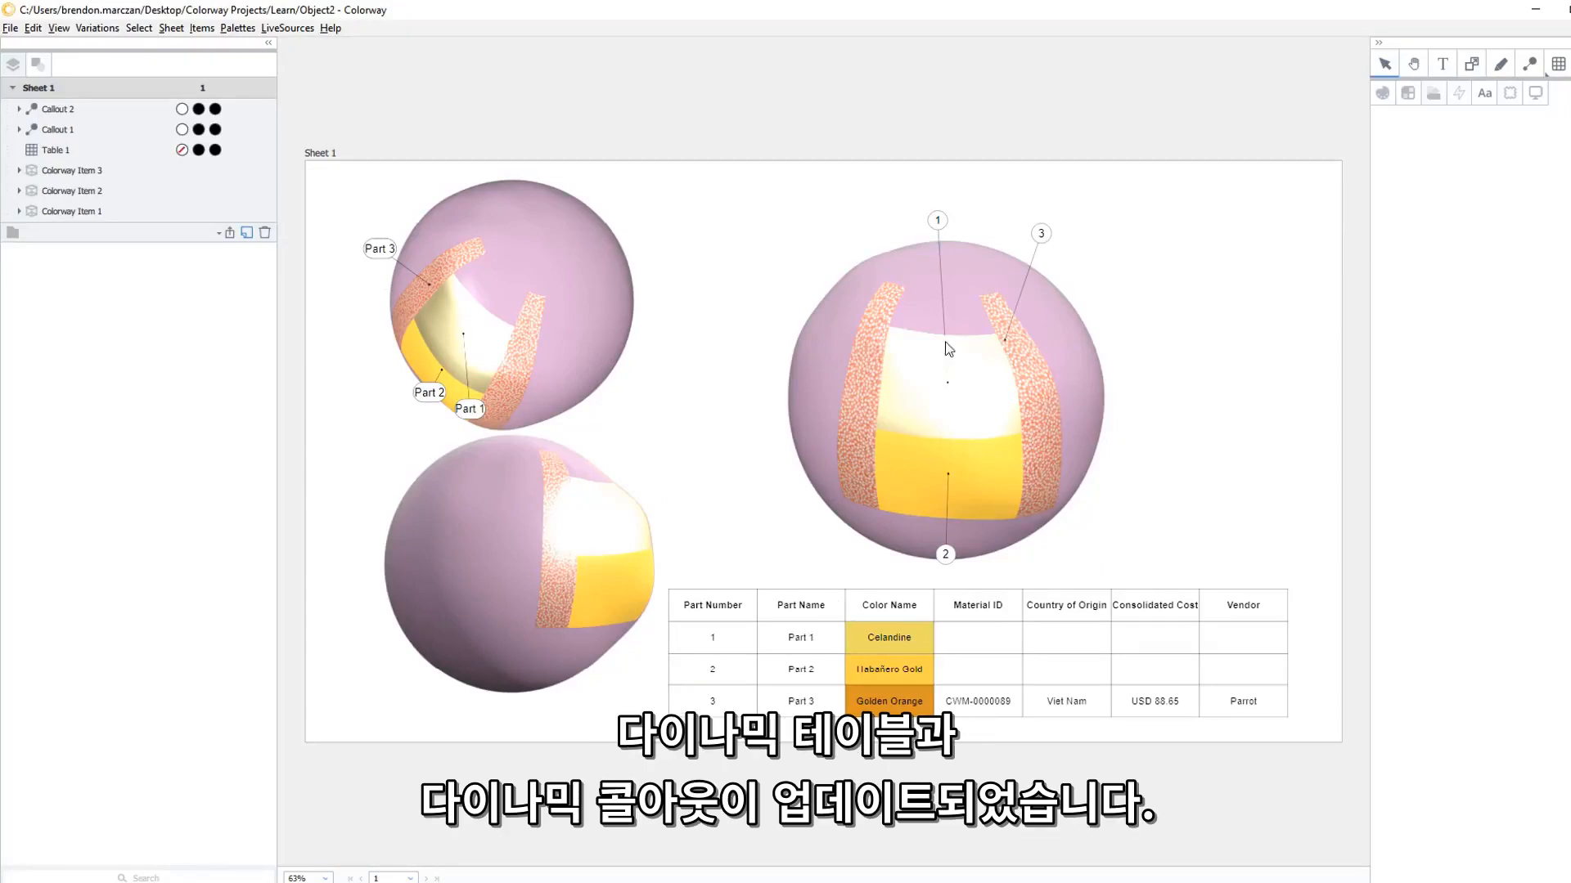
pyautogui.moveTo(702, 416); pyautogui.dragTo(697, 384, button='middle')
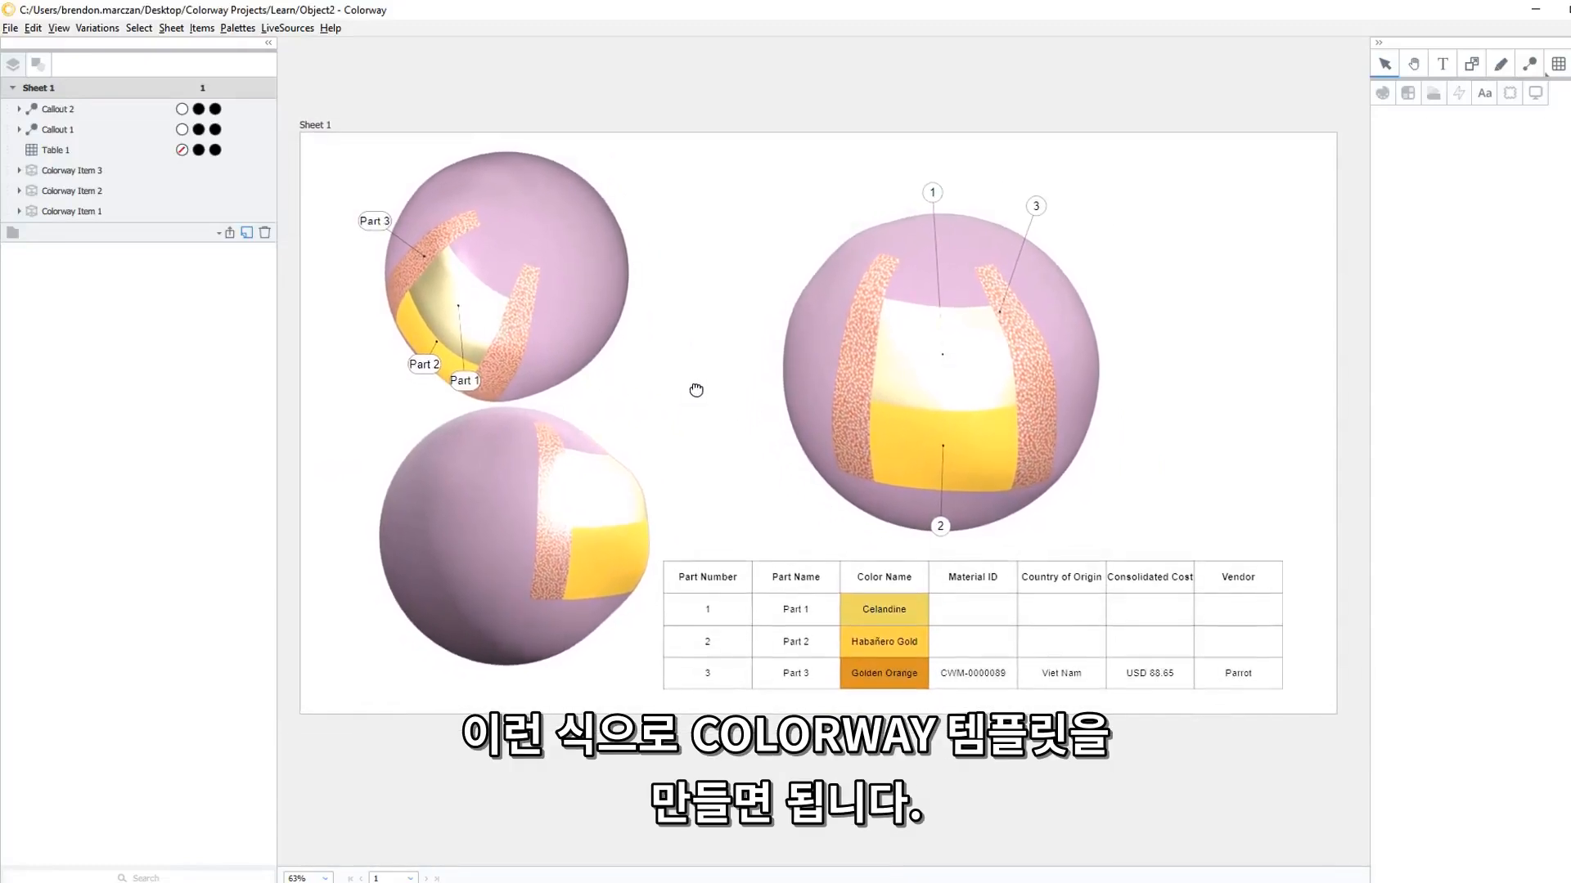